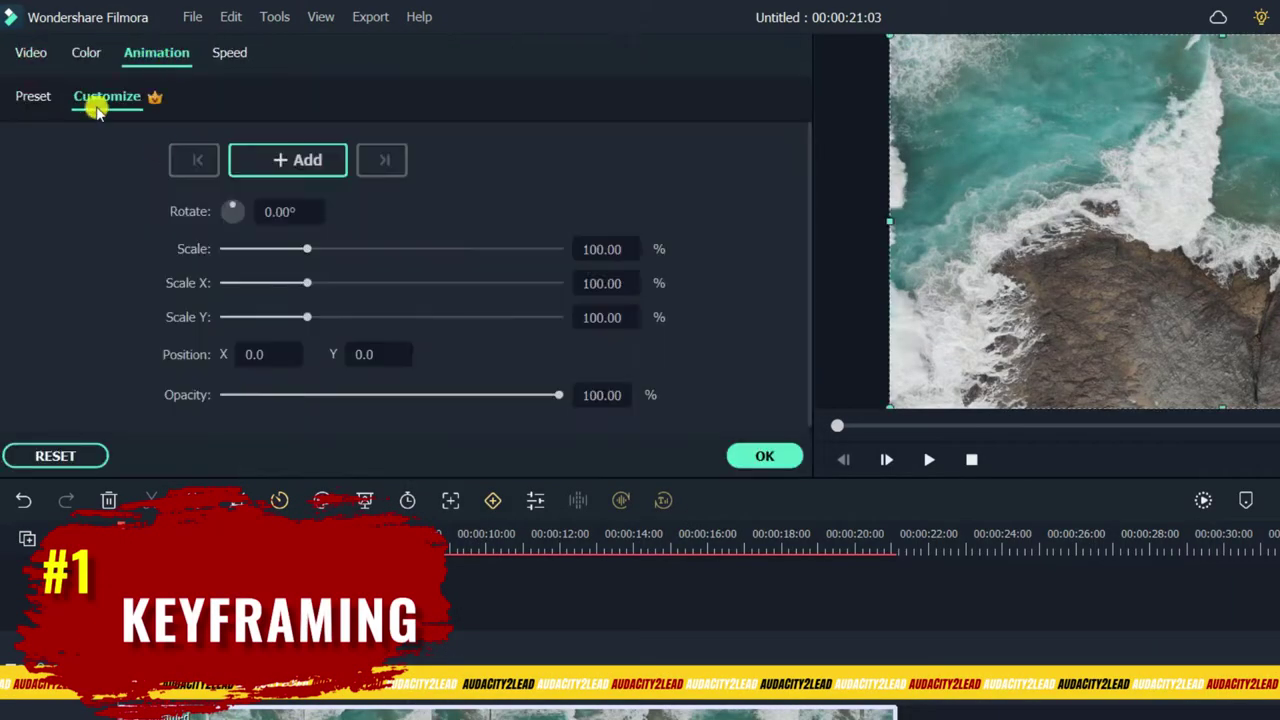
Copy the fountain clip onto a new track above, then add an adjustment layer over the video
mouse_move(156, 100)
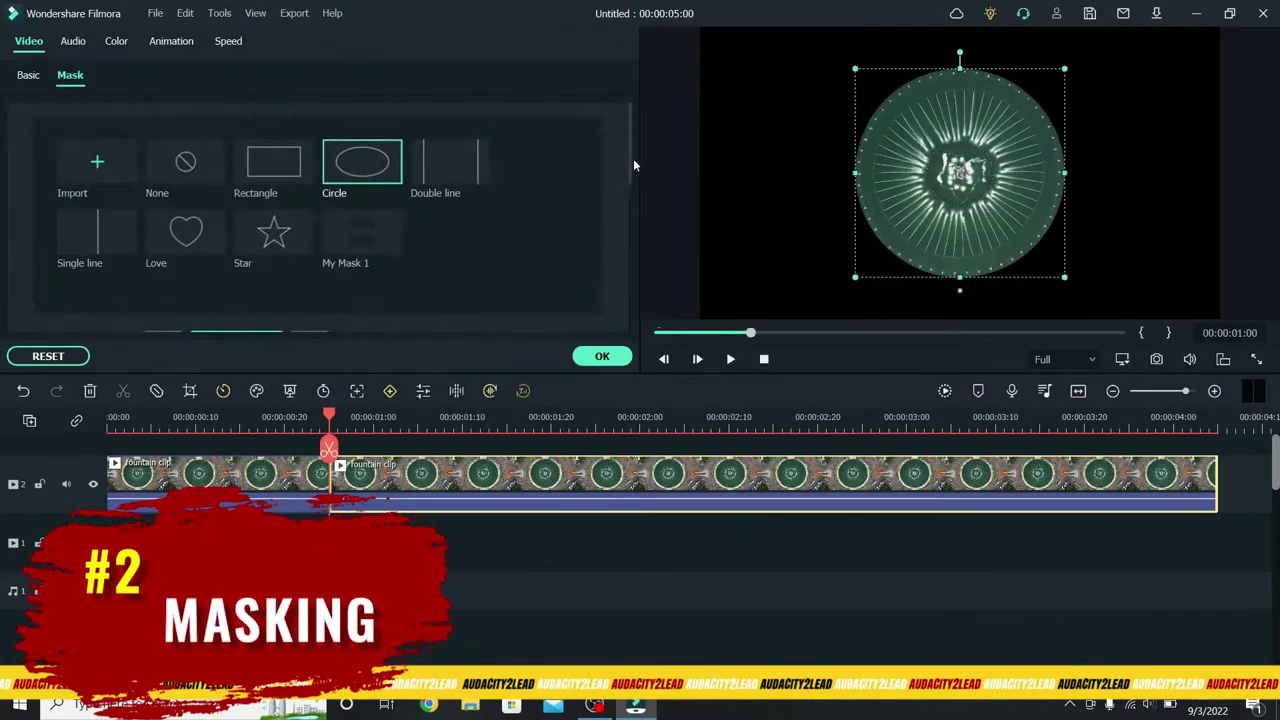
scroll(620, 180, "down", 5)
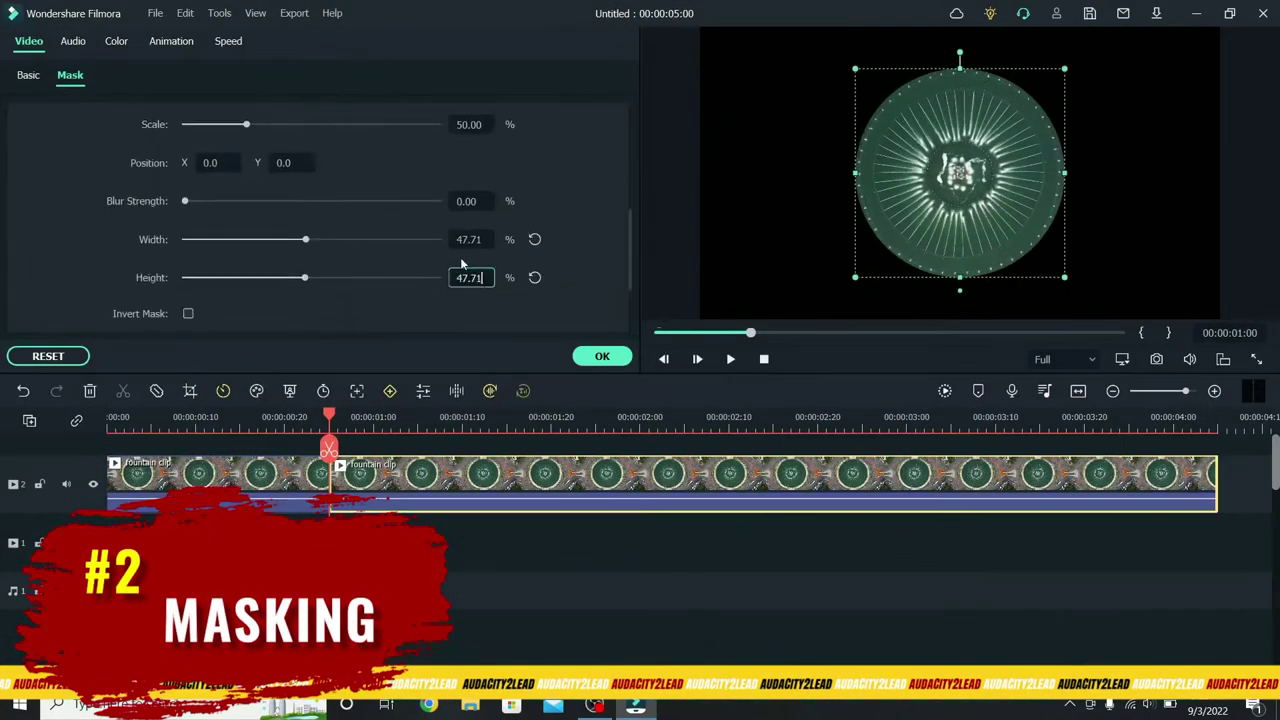
right_click(386, 480)
left_click(420, 163)
left_click(188, 313)
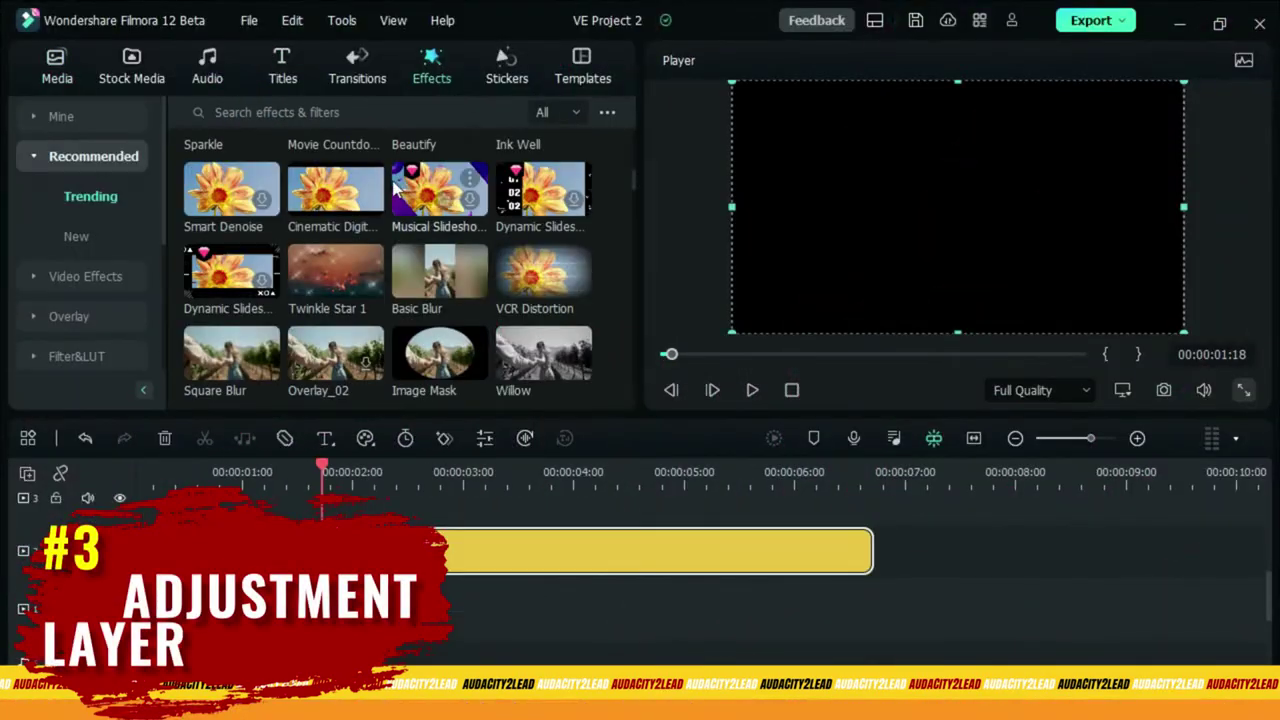
left_click_drag(770, 572, 918, 616)
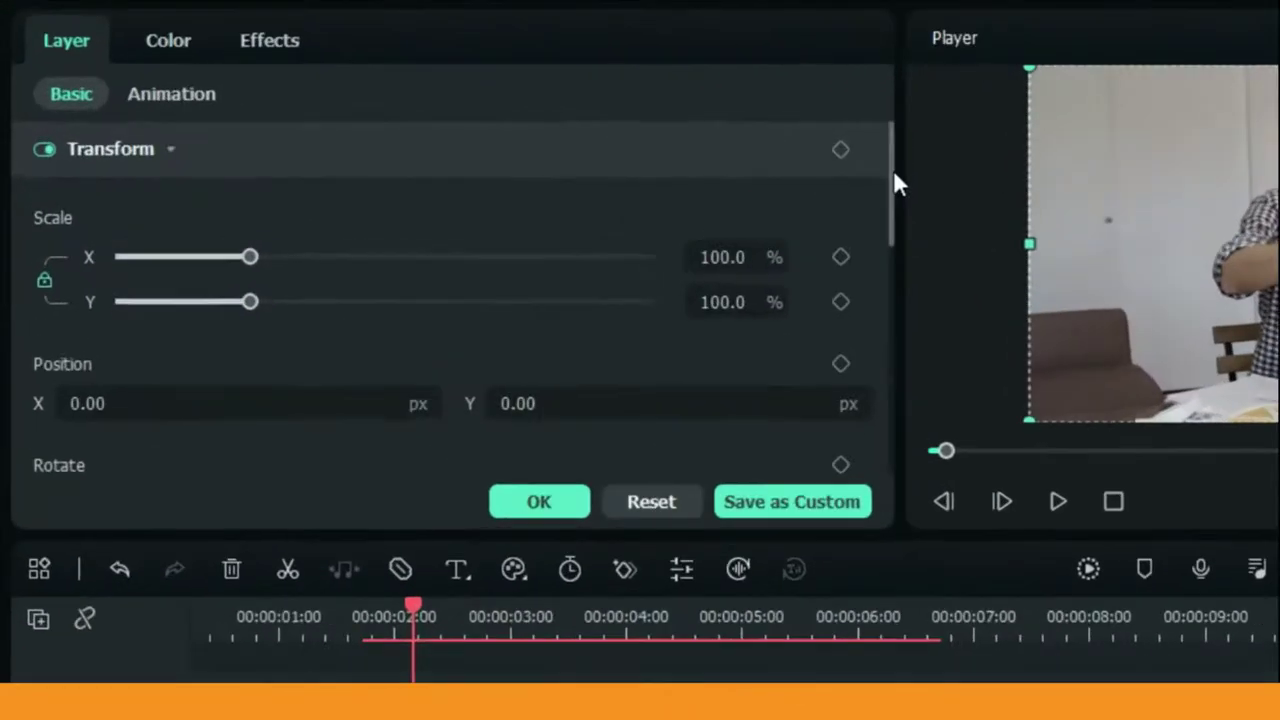
Set the adjustment layer's blend mode to Multiply and enable Auto Enhance at 47.4
left_click_drag(893, 169, 893, 328)
left_click(859, 345)
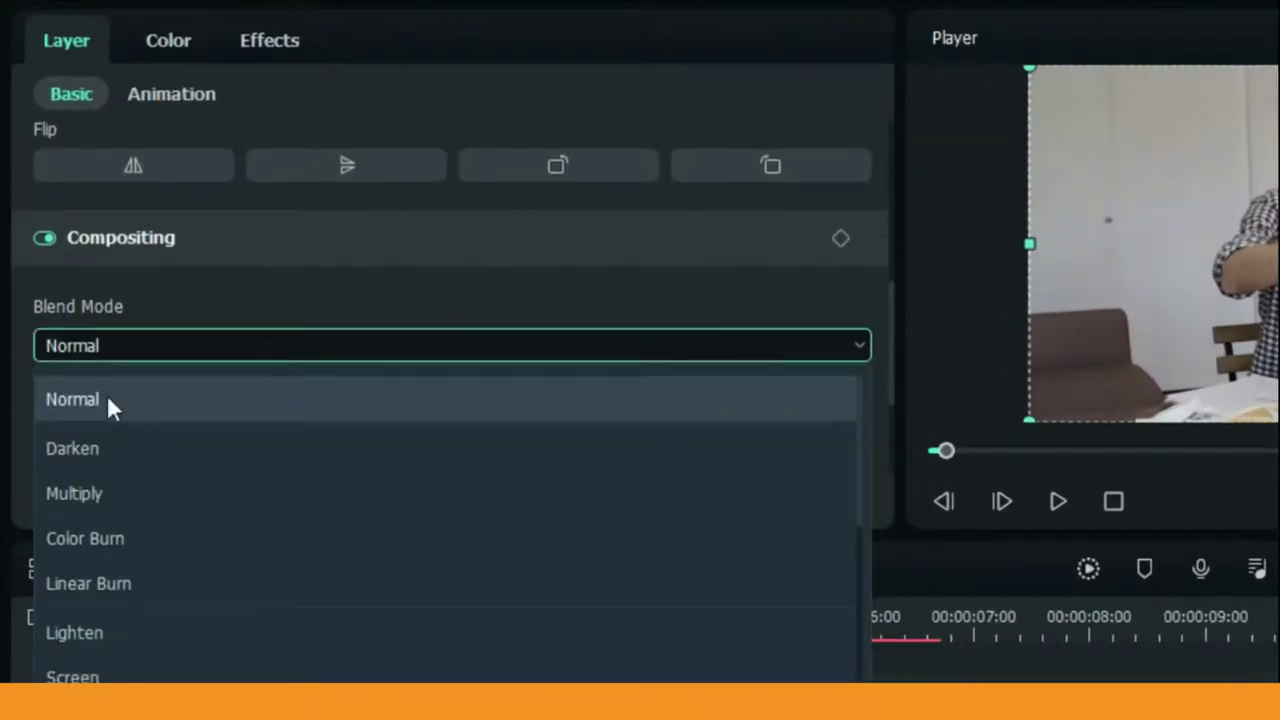
left_click(74, 491)
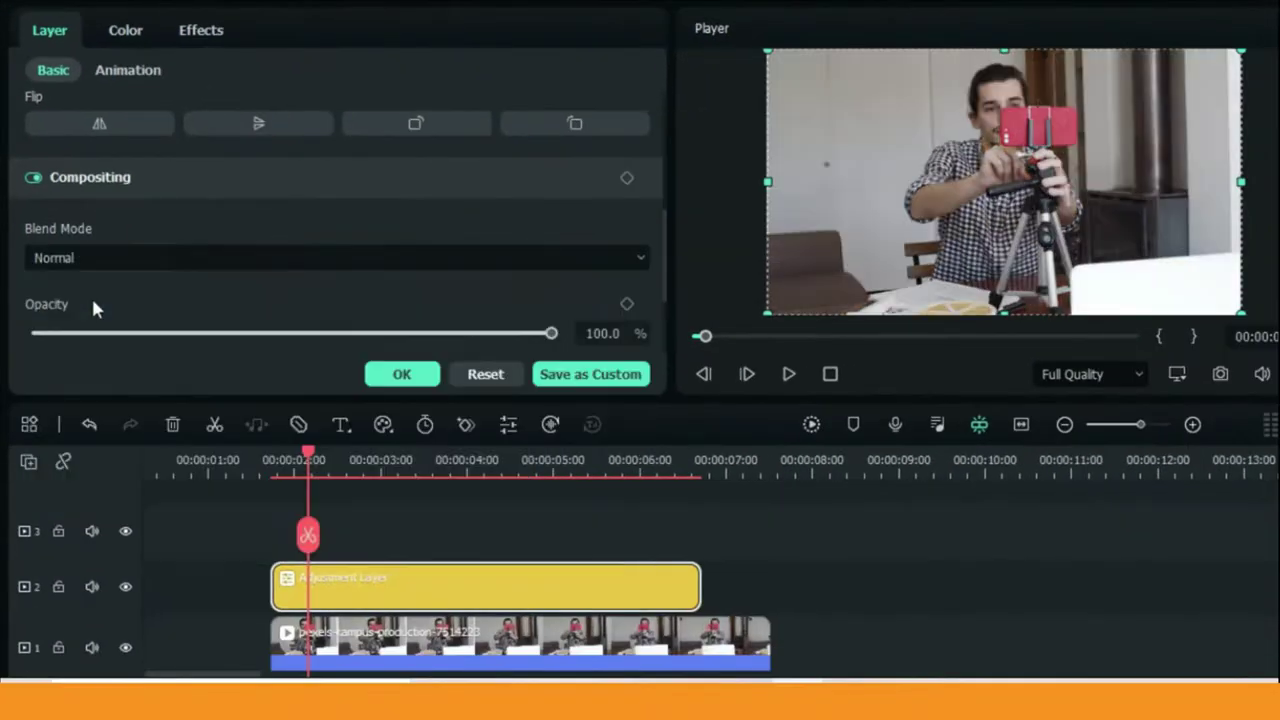
scroll(94, 306, "down", 2)
left_click(33, 247)
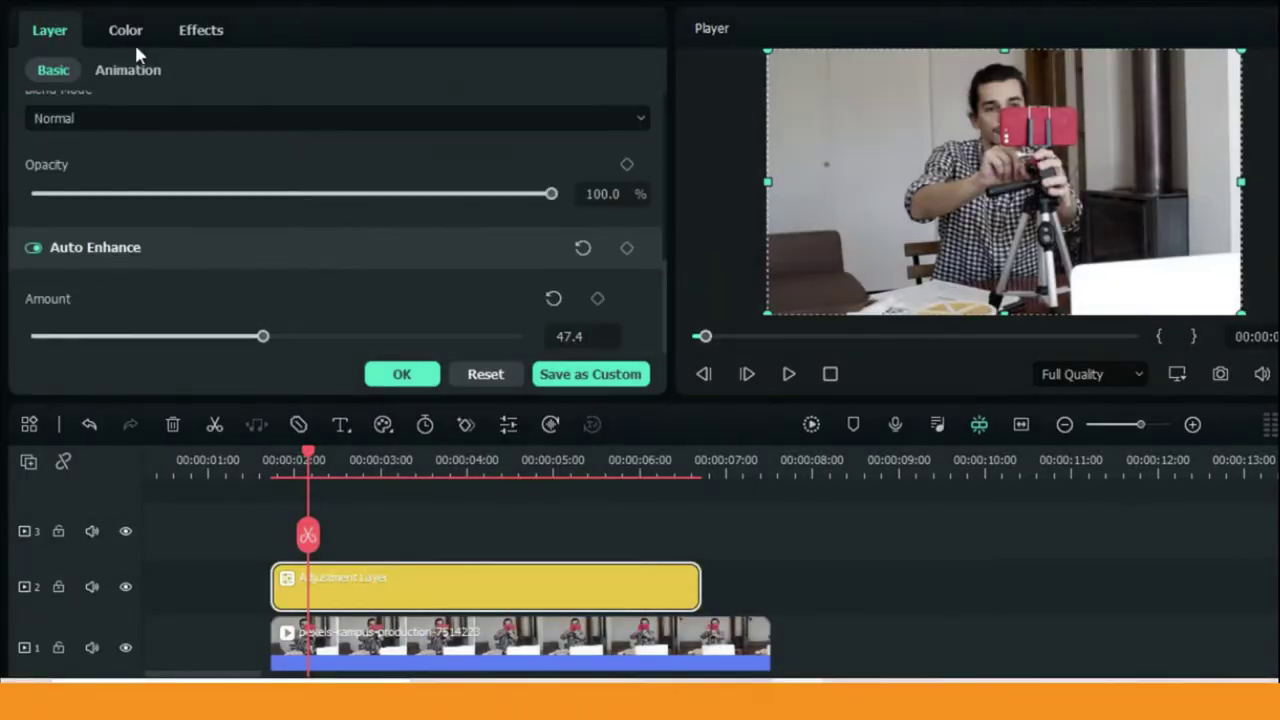
Raise Temperature and Exposure in the Color settings to warm and brighten the image, then open HSL
left_click(125, 30)
scroll(414, 157, "down", 5)
left_click_drag(289, 146, 337, 146)
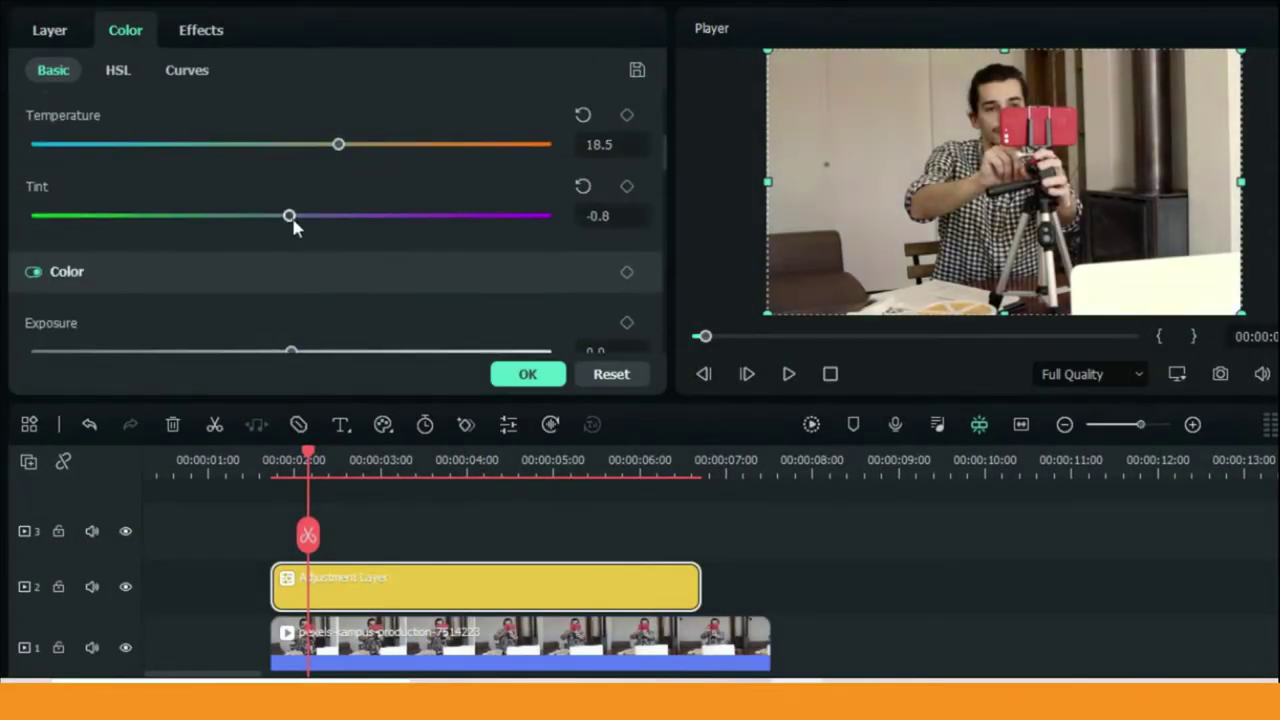
scroll(291, 220, "down", 3)
left_click_drag(291, 223, 314, 223)
left_click(118, 70)
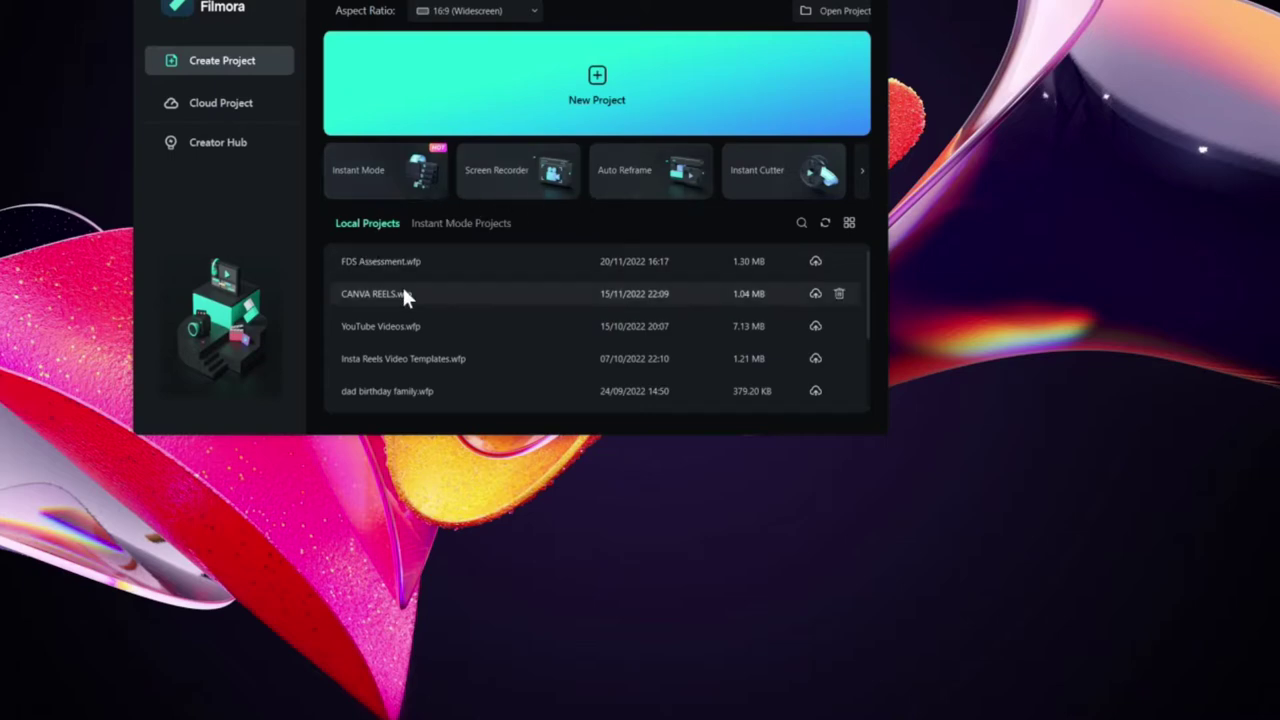
Create a new 9:16 portrait project at 1080 × 1920 and maximize the editor window
left_click(457, 15)
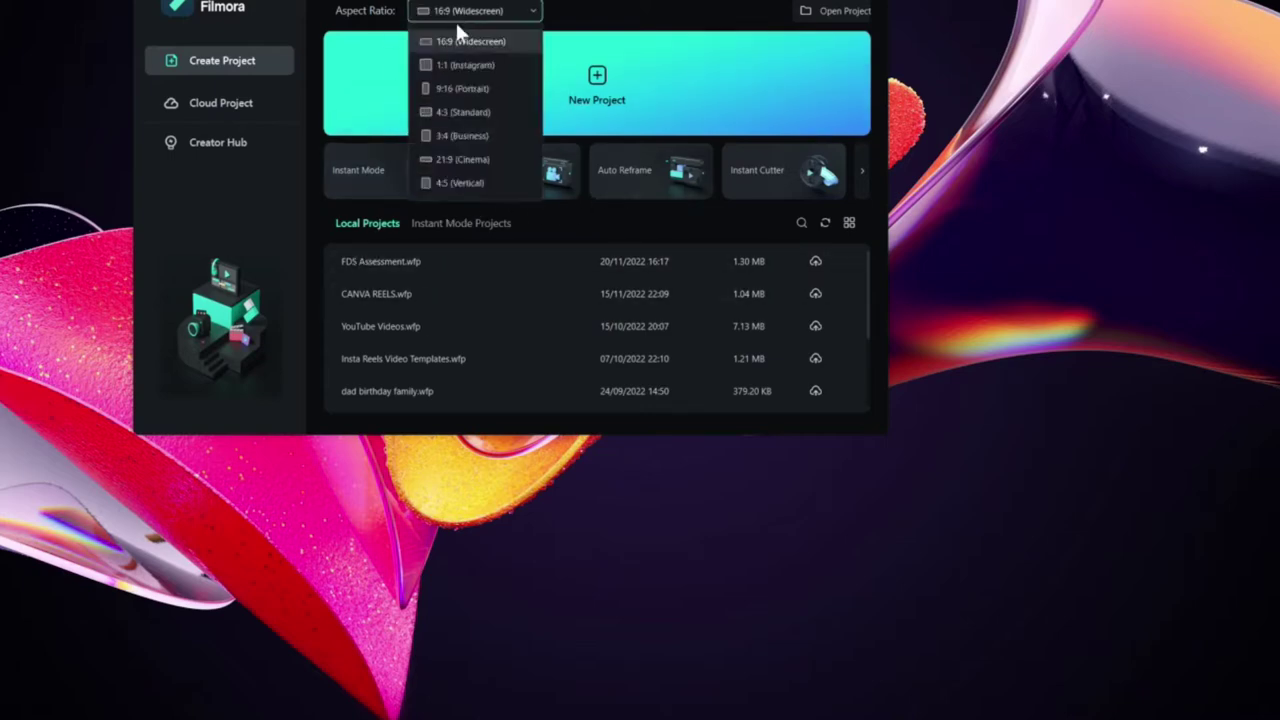
left_click(465, 88)
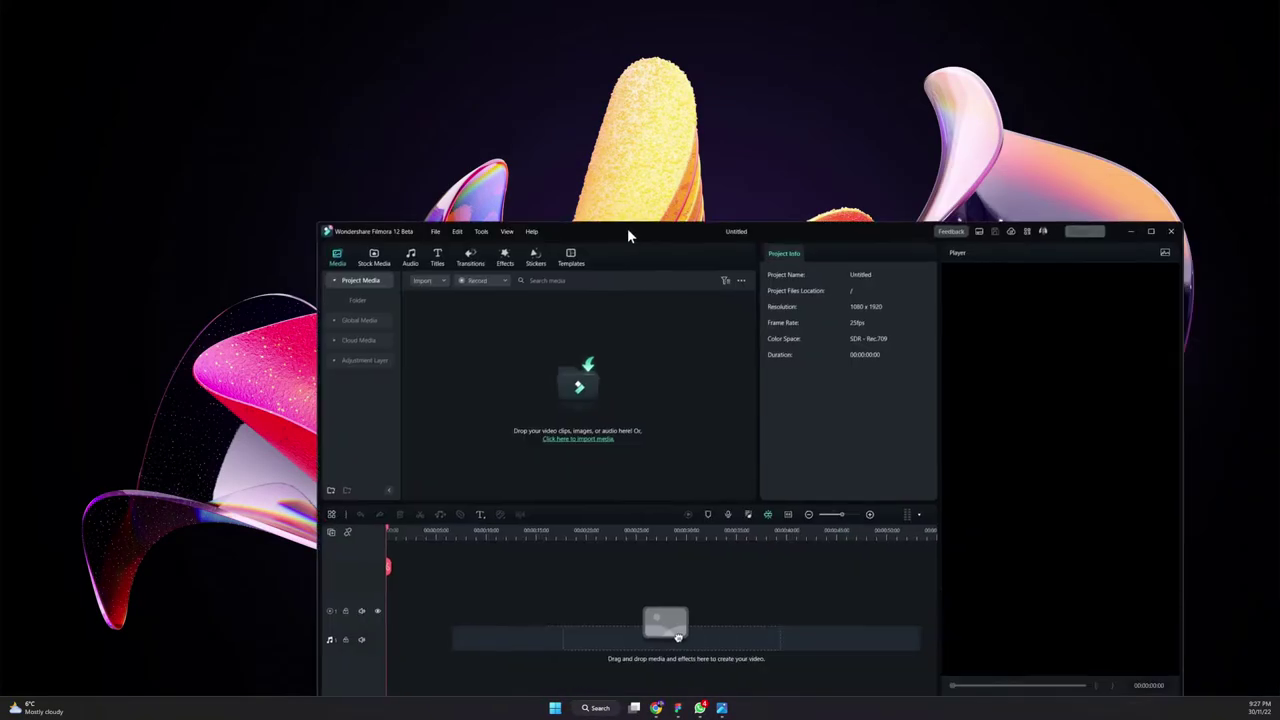
left_click_drag(628, 228, 473, 70)
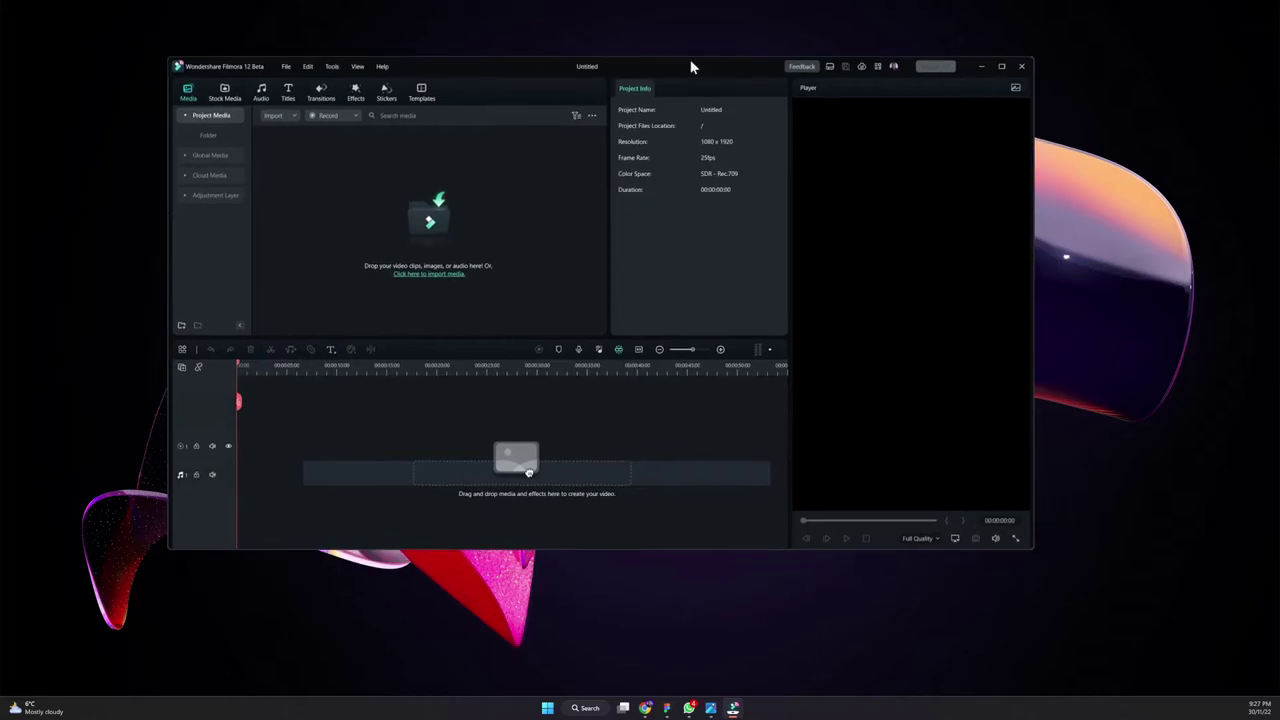
left_click(1001, 67)
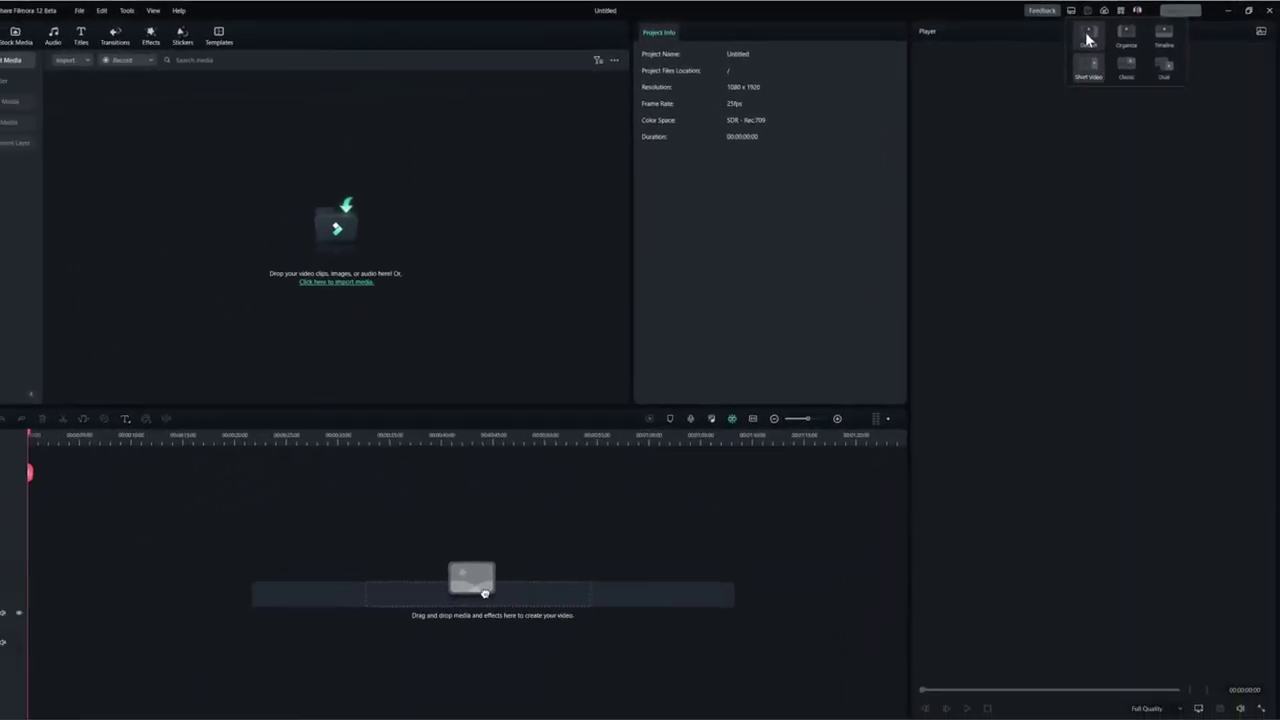
Cycle through the Organize, Timeline and Short Video workspace layouts
left_click(1088, 37)
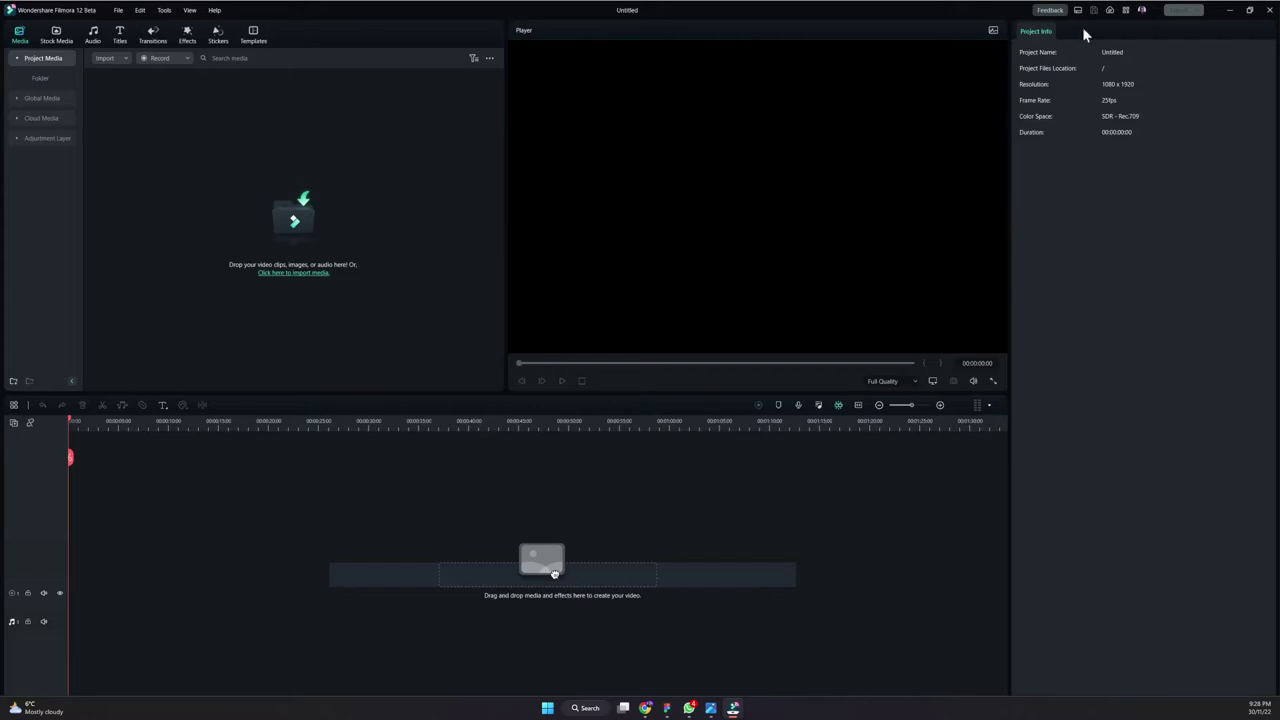
left_click(1078, 12)
left_click(1130, 40)
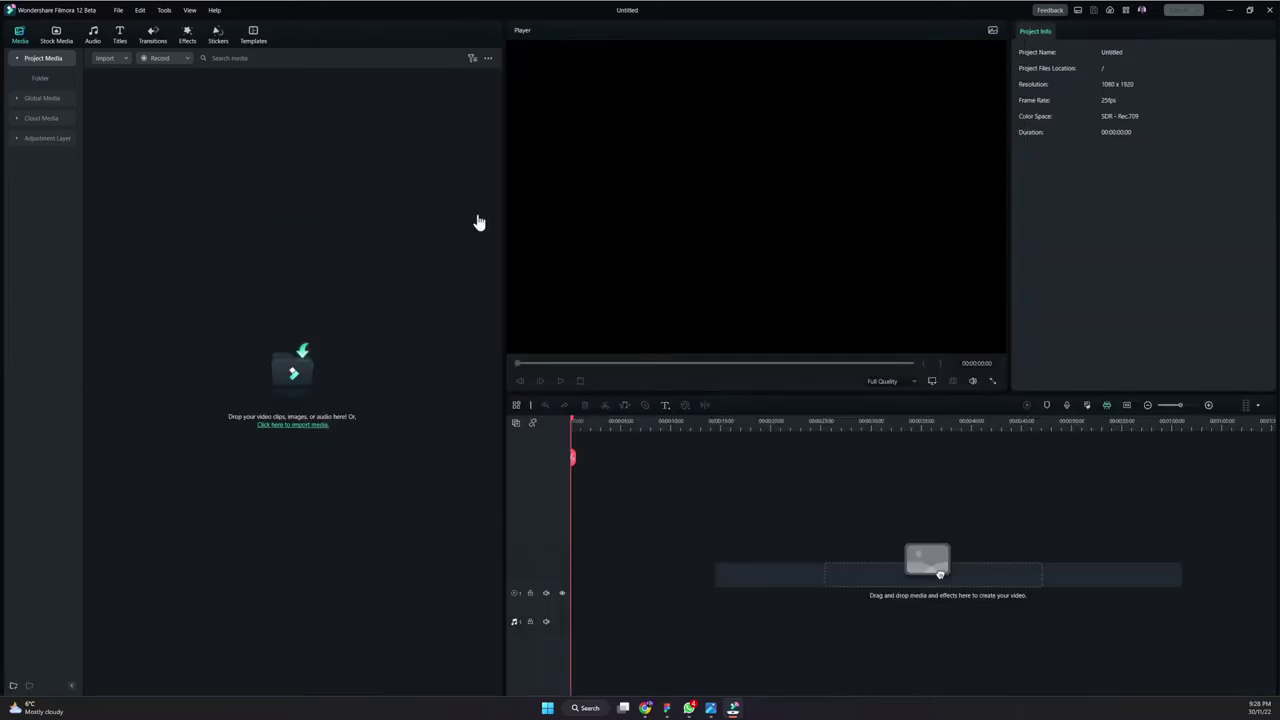
left_click(1079, 13)
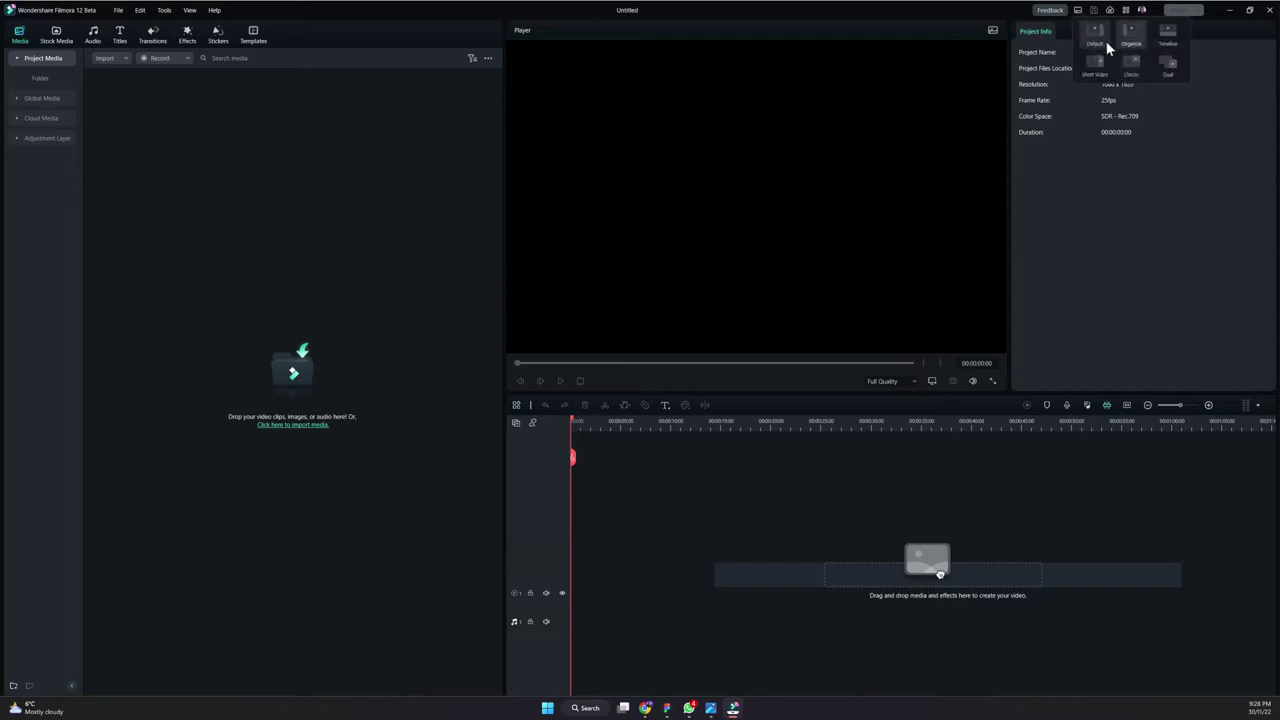
left_click(1172, 45)
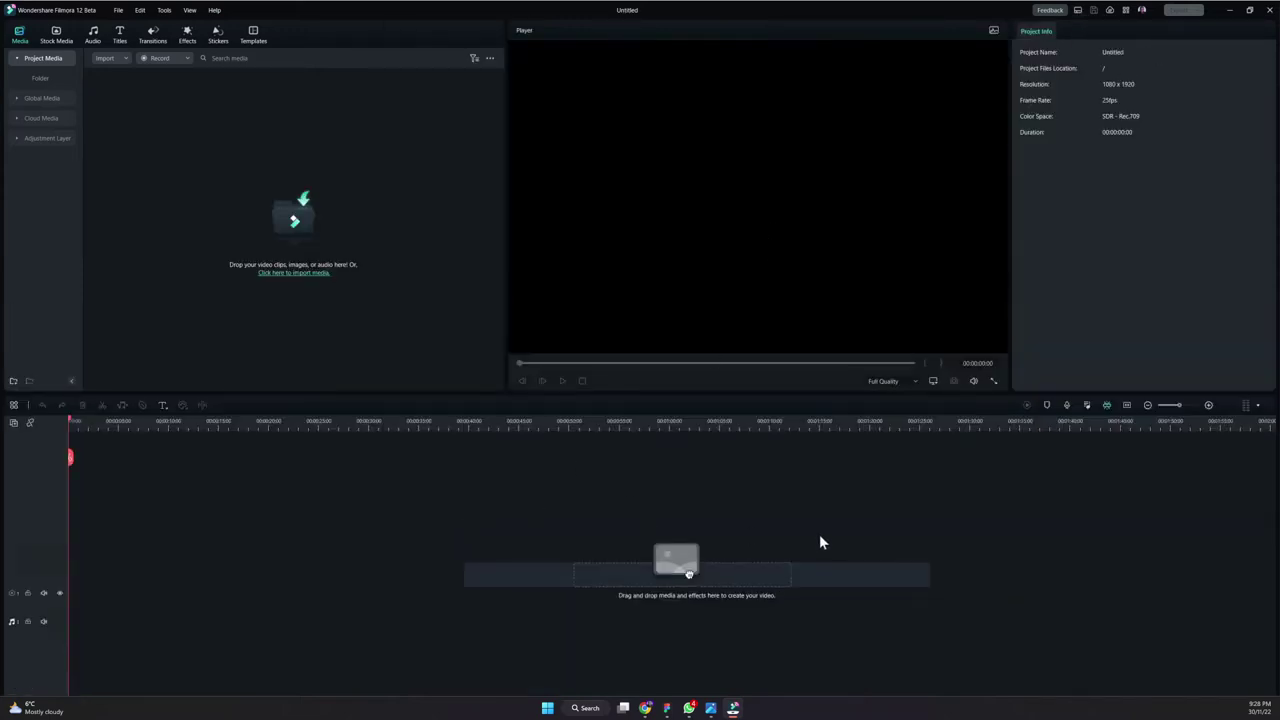
left_click(1077, 13)
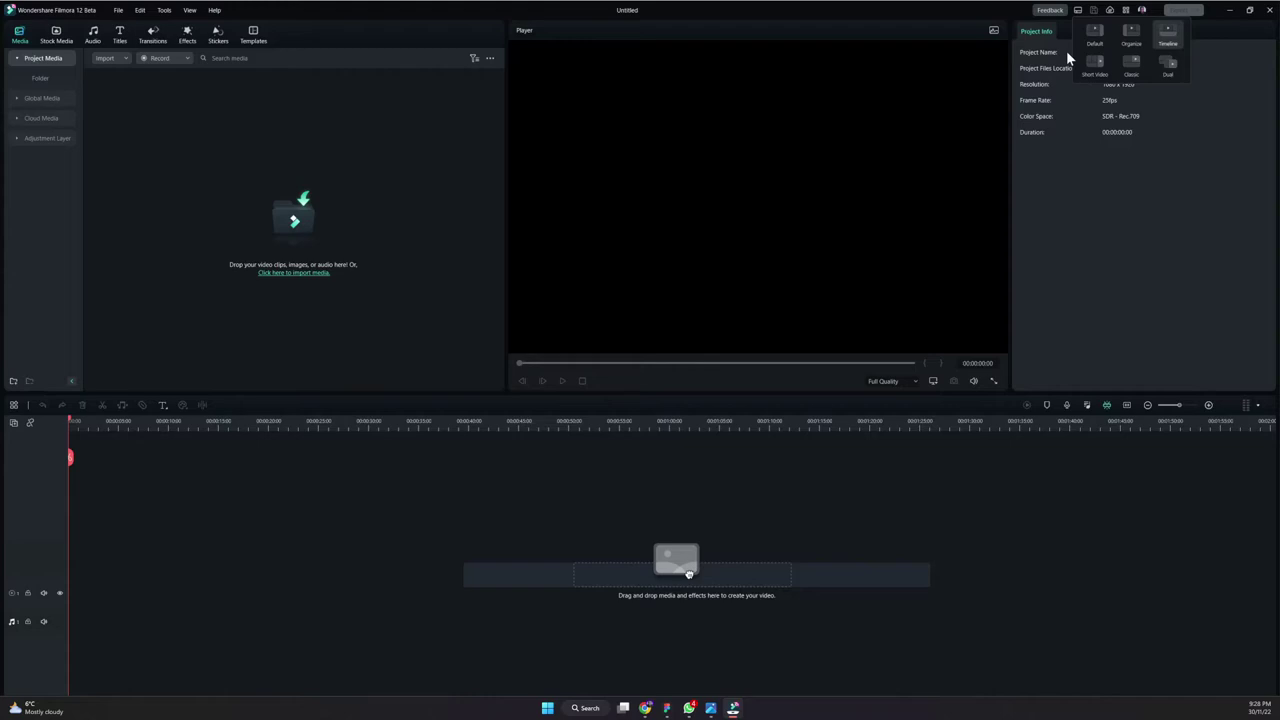
left_click(1095, 63)
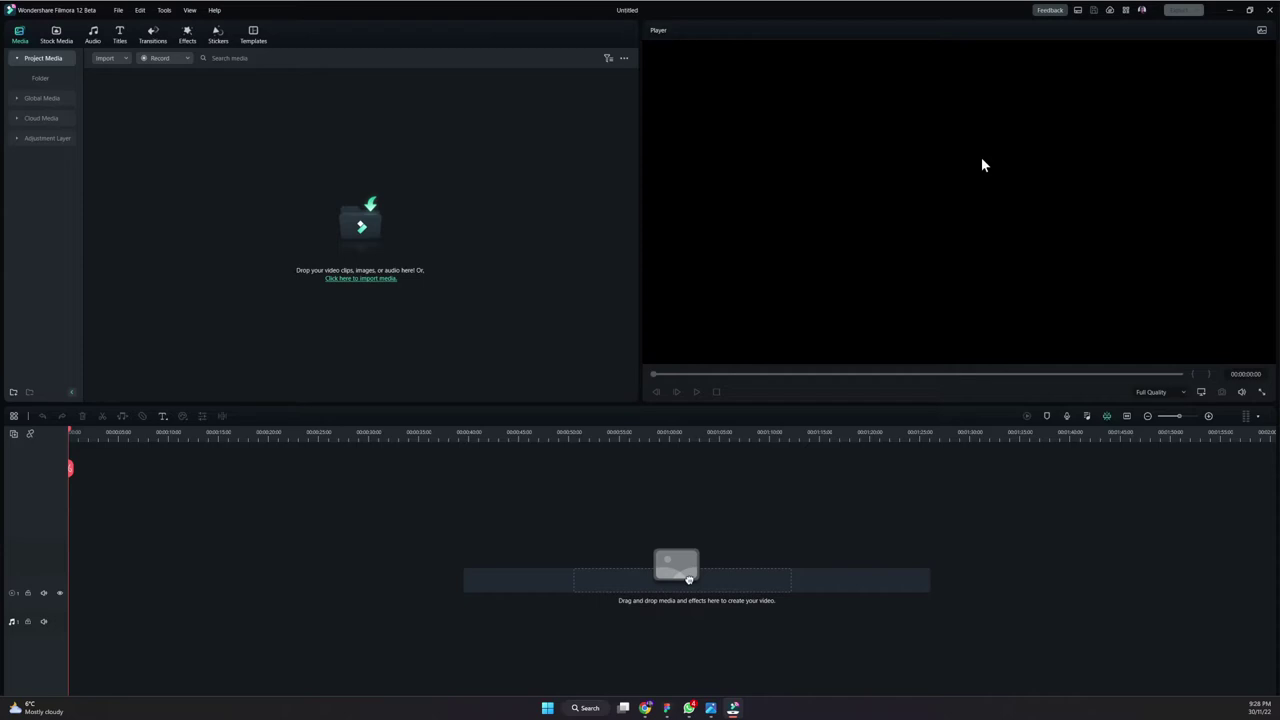
Switch to the Dual layout and move the separate player window to the screen centre
left_click(1078, 11)
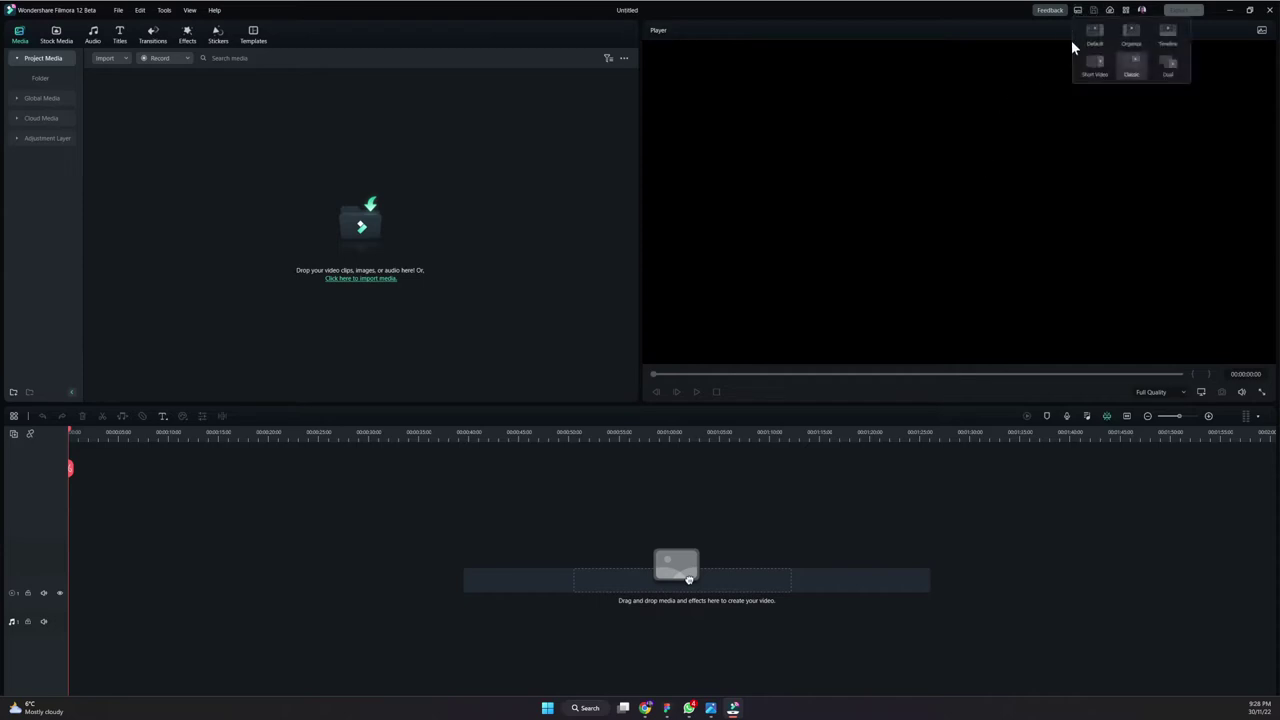
left_click(1168, 67)
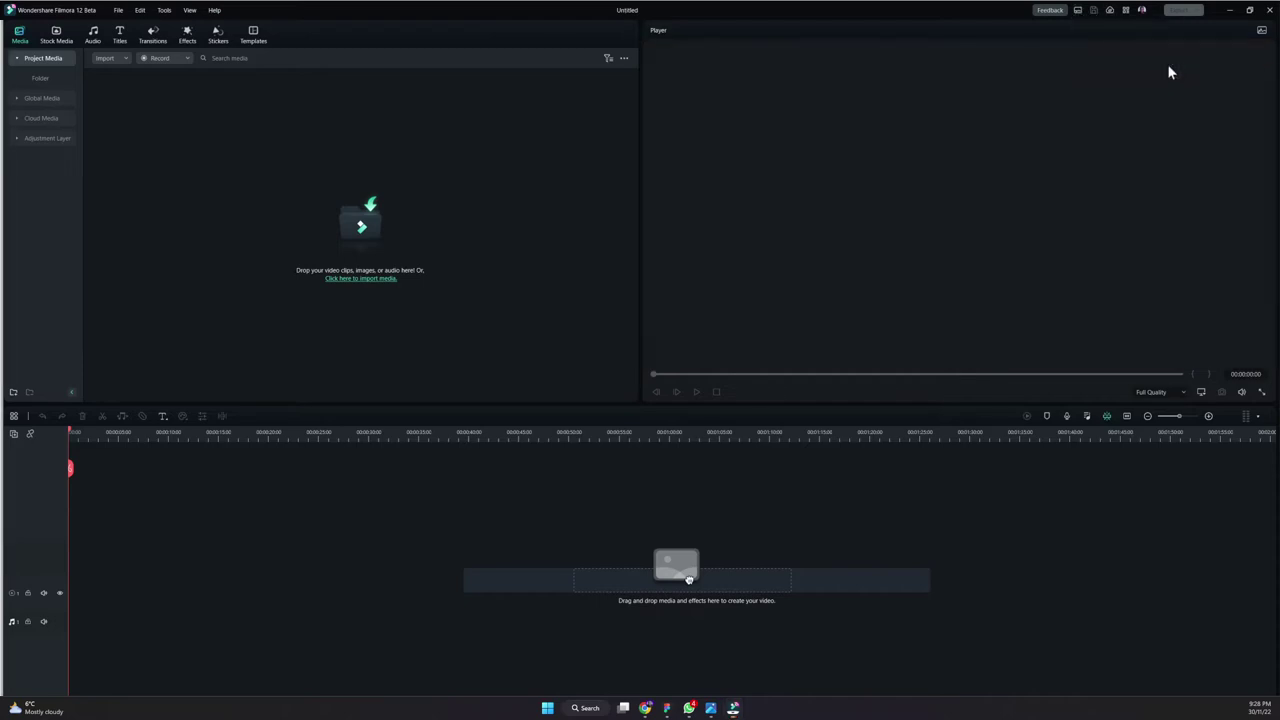
left_click_drag(1279, 224, 755, 30)
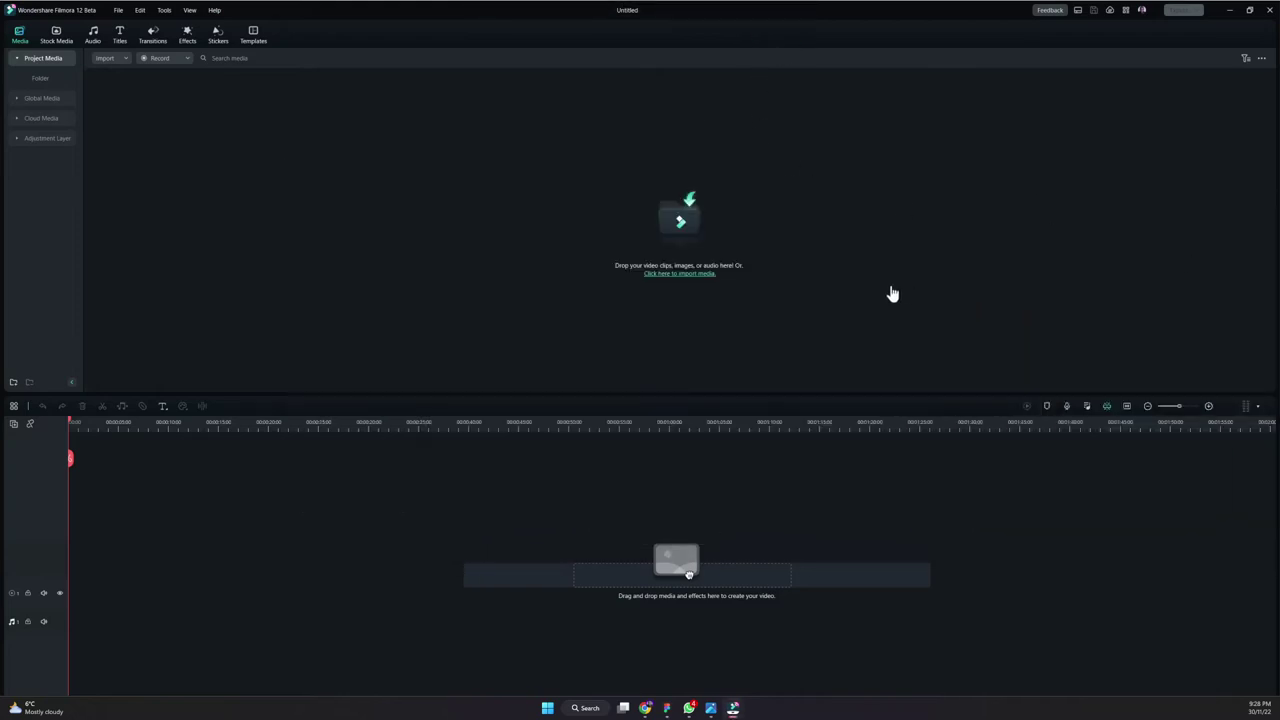
Return to the Short Video layout, then play and pause a preview of the IMG_2174 clip
left_click(1077, 13)
left_click(1097, 66)
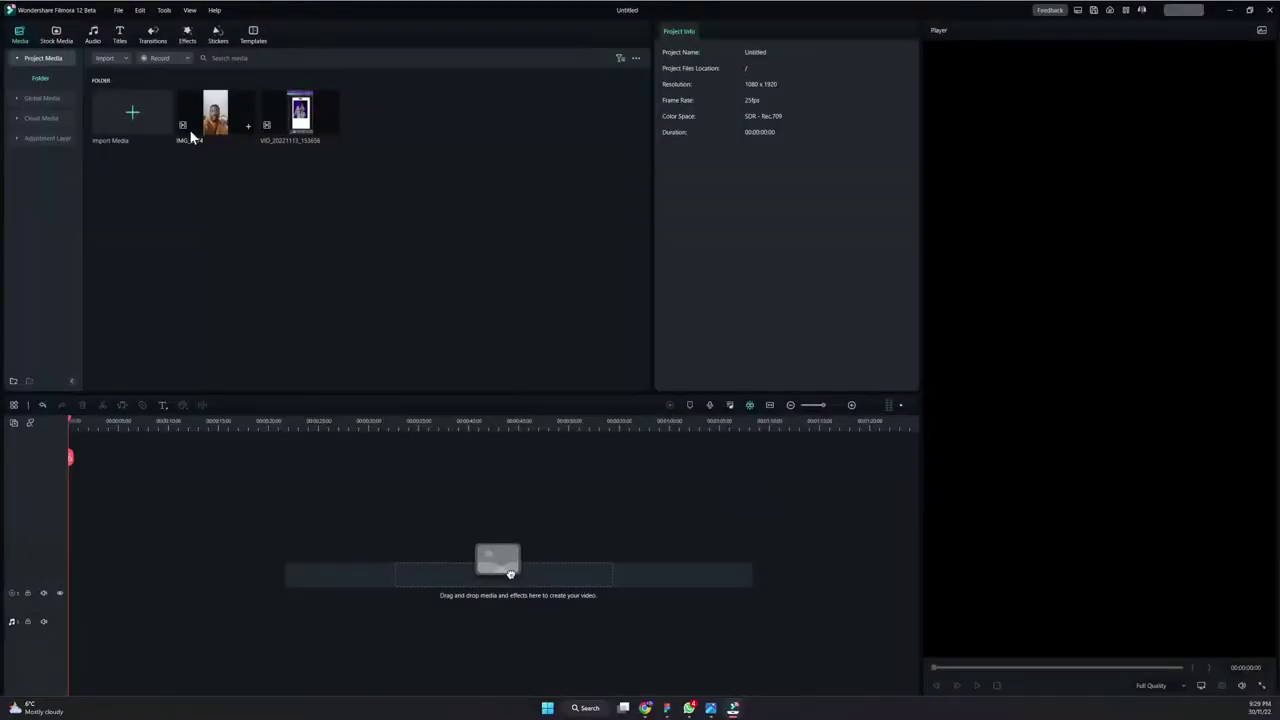
left_click(213, 122)
key("space")
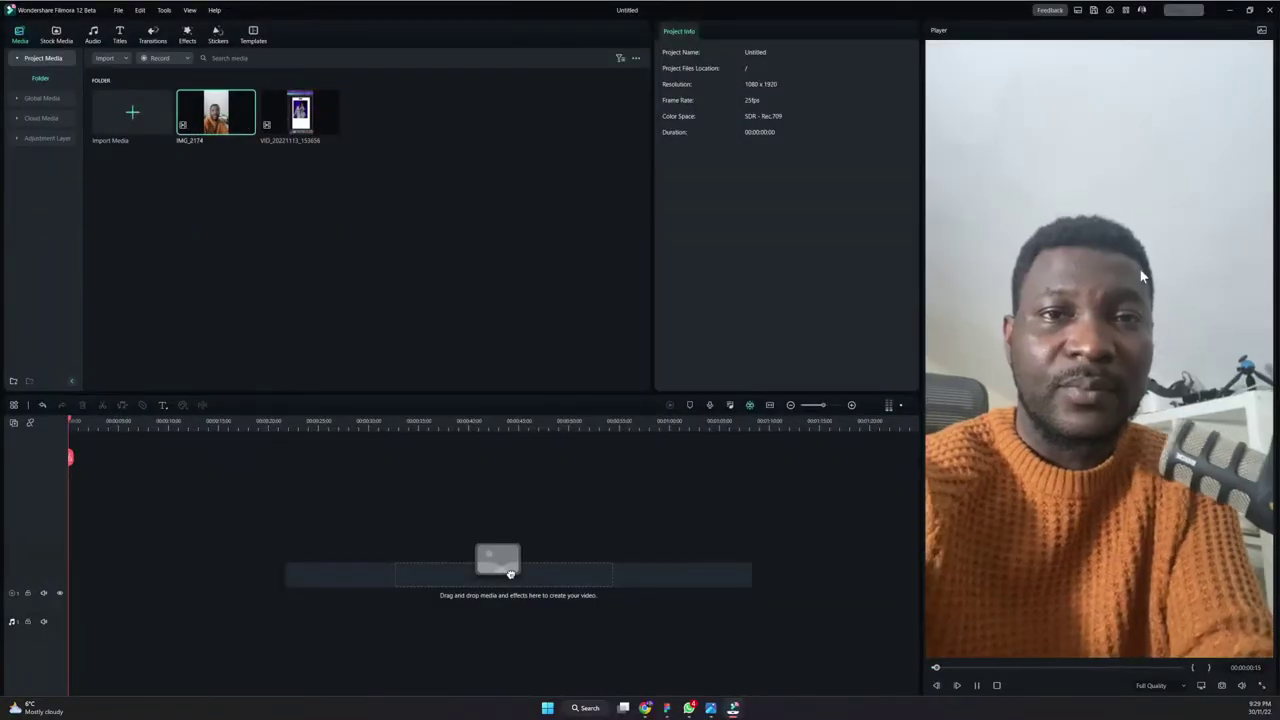
left_click(977, 686)
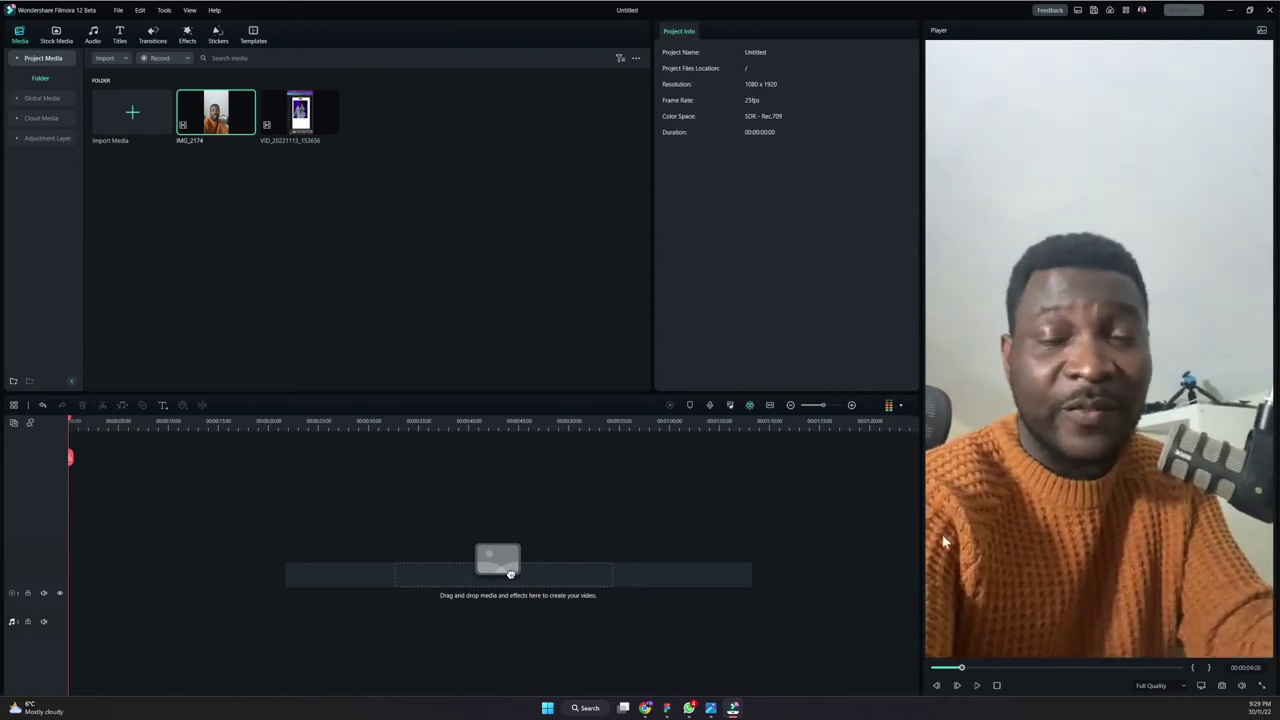
Add IMG_2174 to the first video track and VID_20221113_153656 on the track above
left_click(1077, 10)
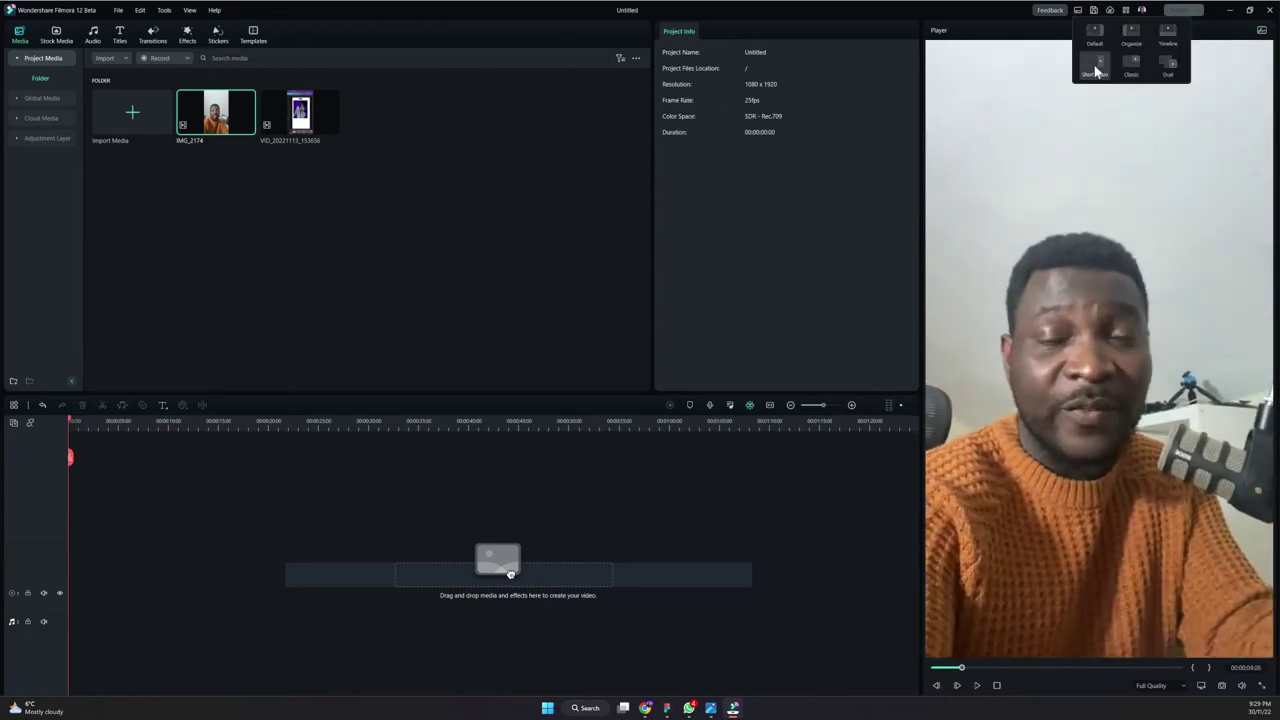
left_click(577, 155)
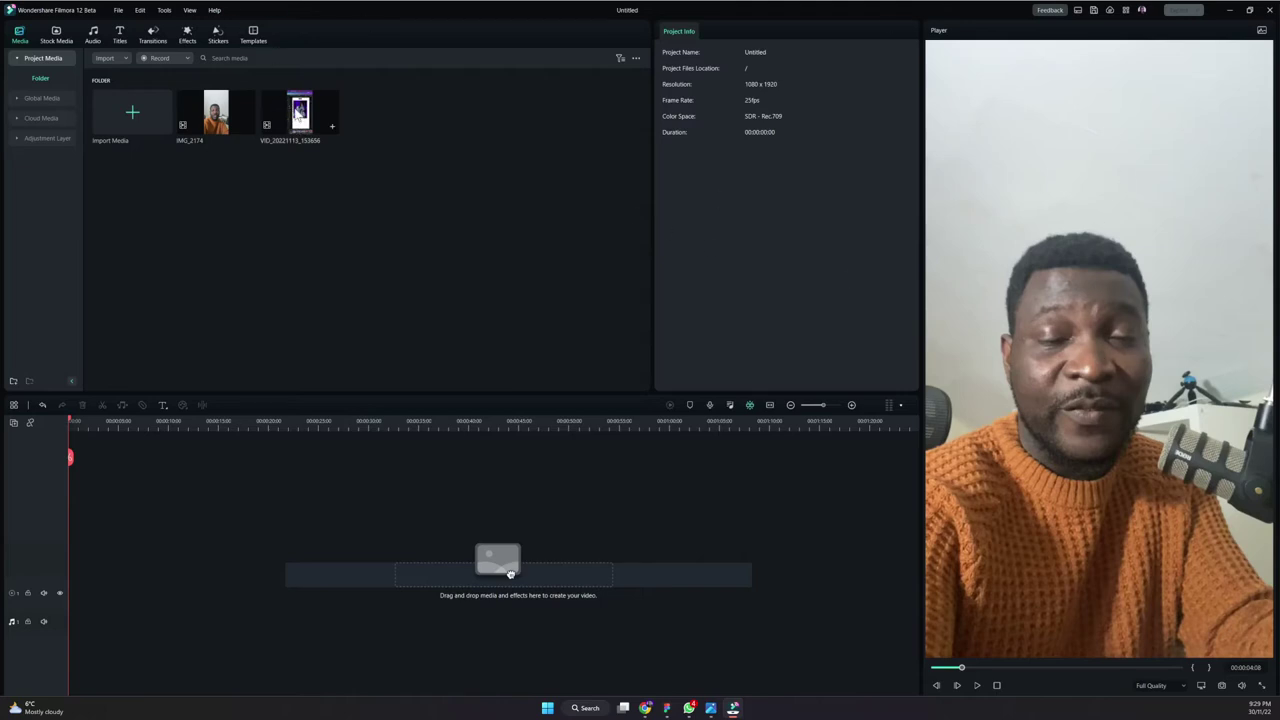
left_click_drag(247, 128, 67, 608)
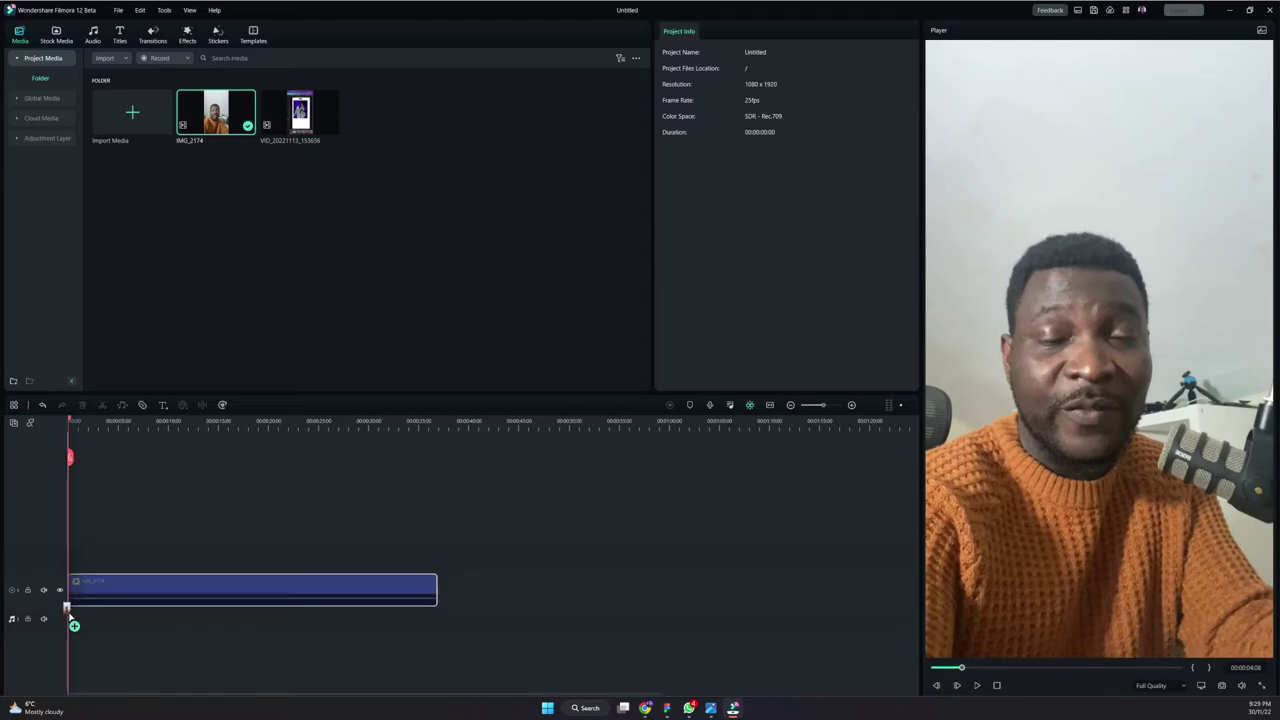
left_click_drag(300, 112, 103, 549)
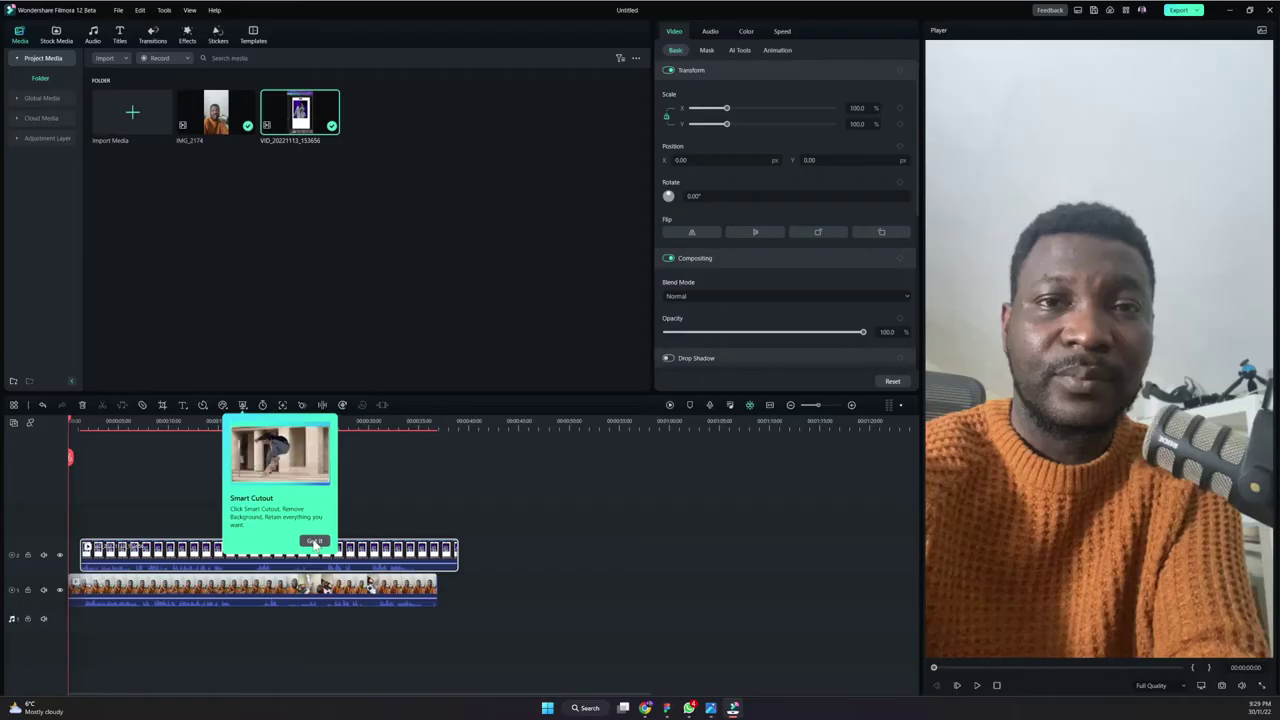
Dismiss the tip and launch Smart Cutout from the AI Matting tools on IMG_2174
left_click(314, 542)
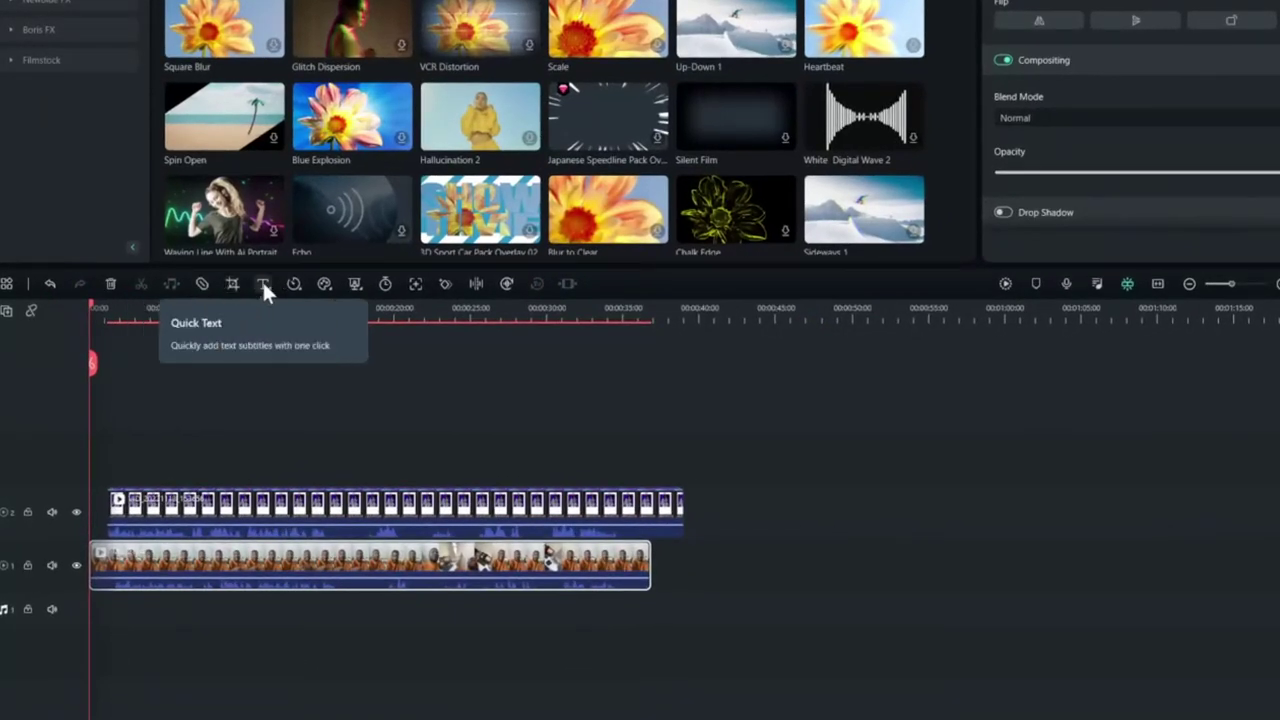
left_click(357, 284)
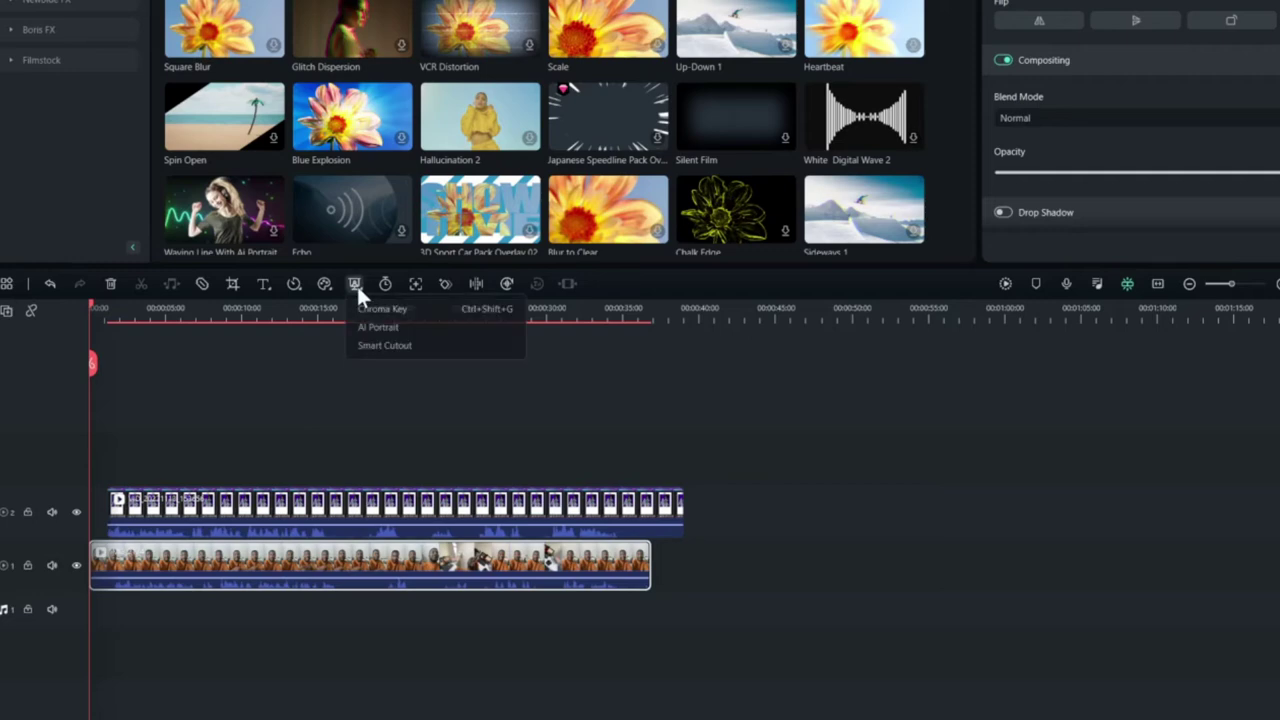
left_click(380, 346)
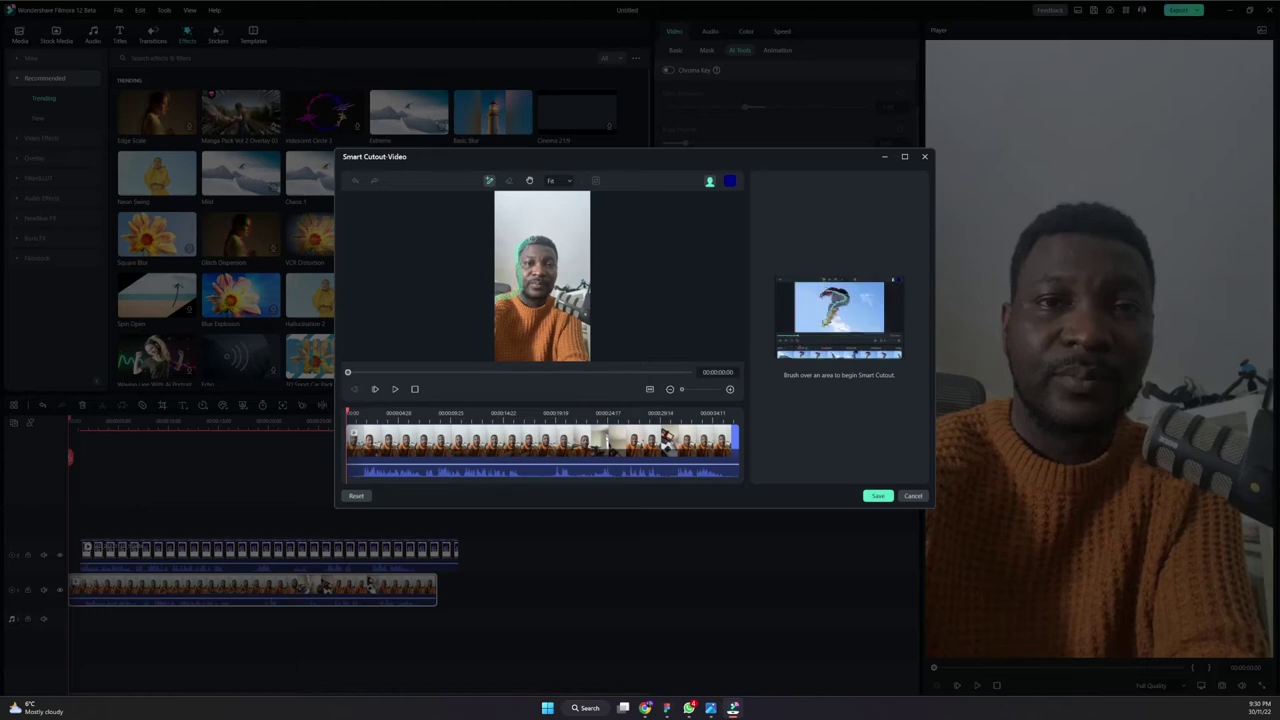
Brush over the speaker with brush size 153 from the first frame and save the Smart Cutout
left_click_drag(522, 238, 550, 240)
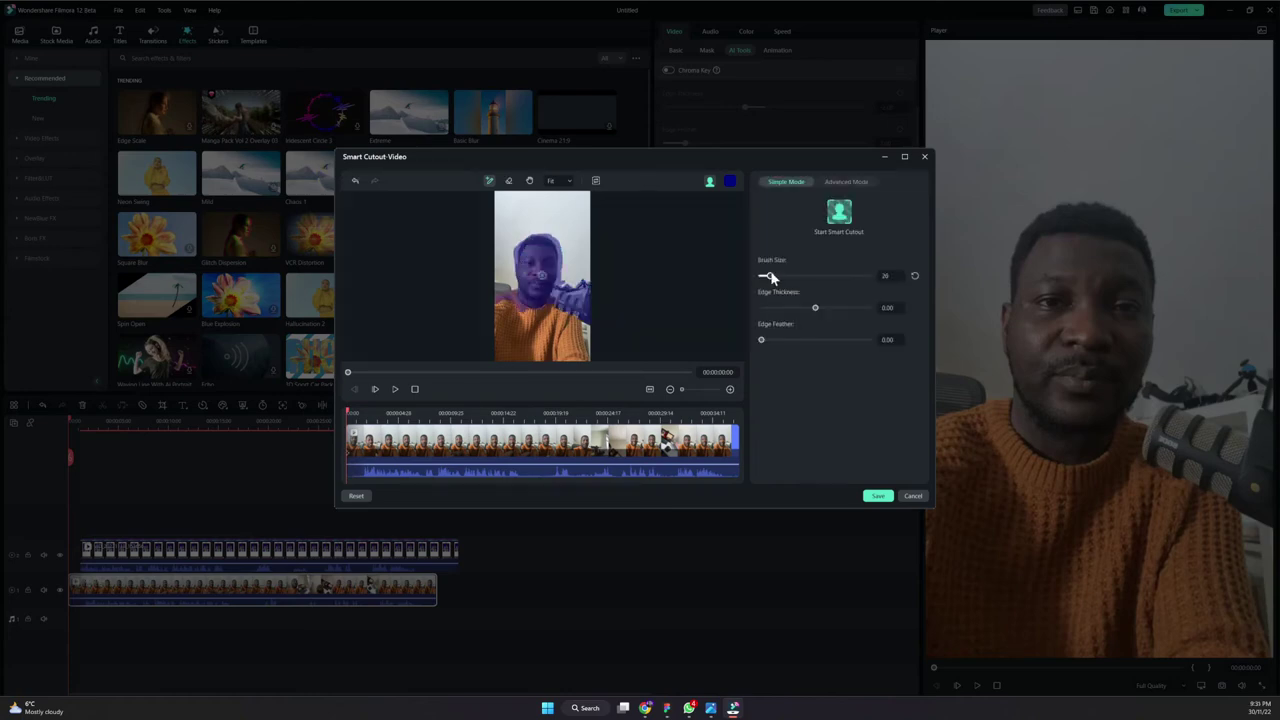
left_click_drag(771, 279, 816, 276)
left_click(352, 414)
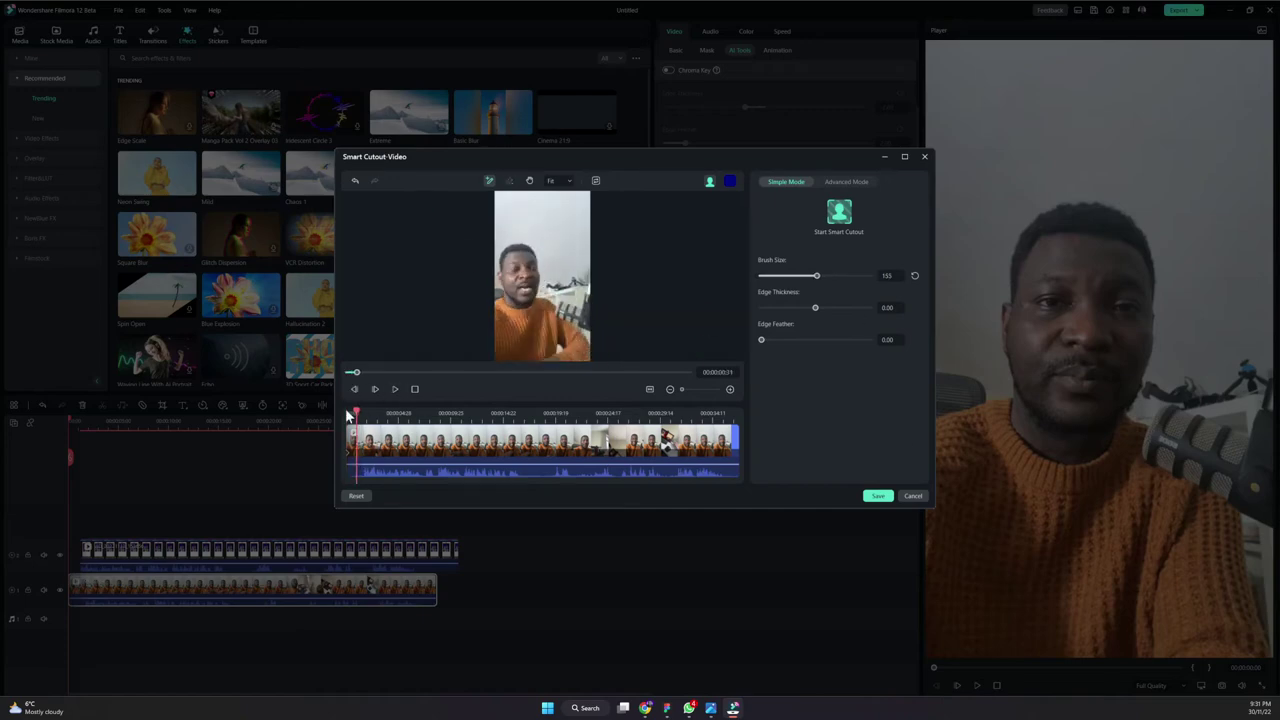
left_click(349, 414)
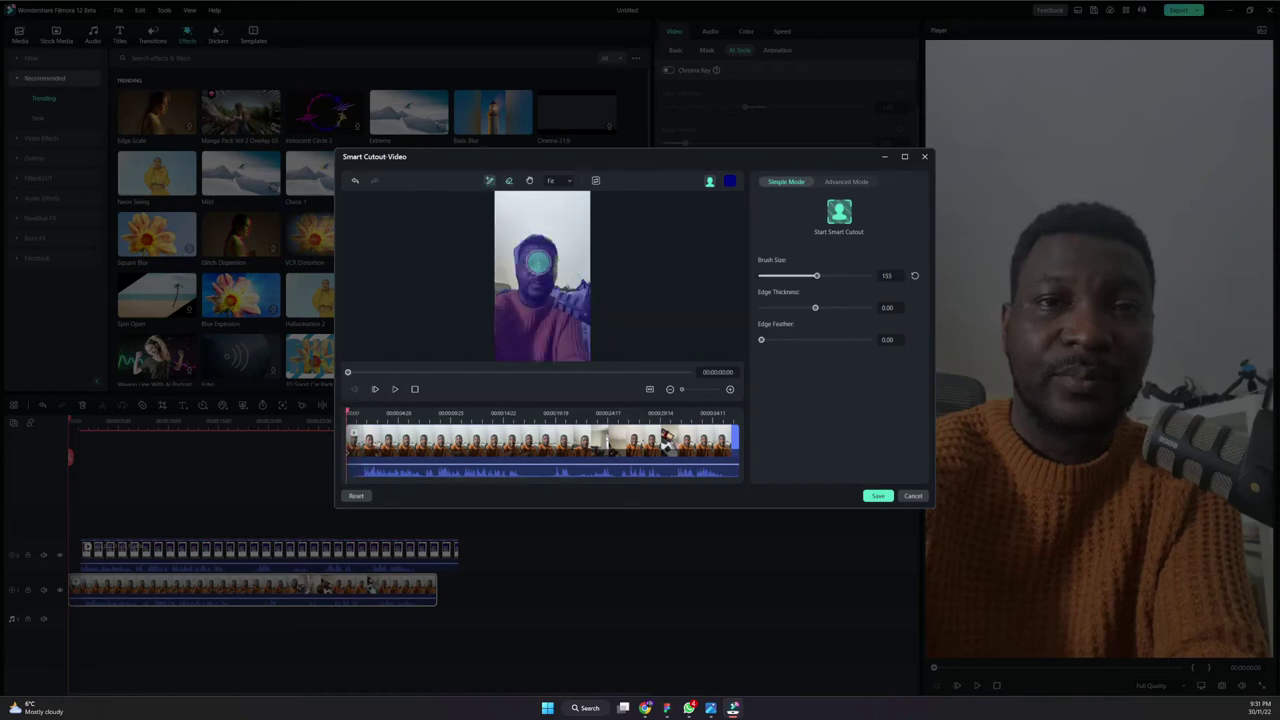
left_click_drag(538, 262, 545, 273)
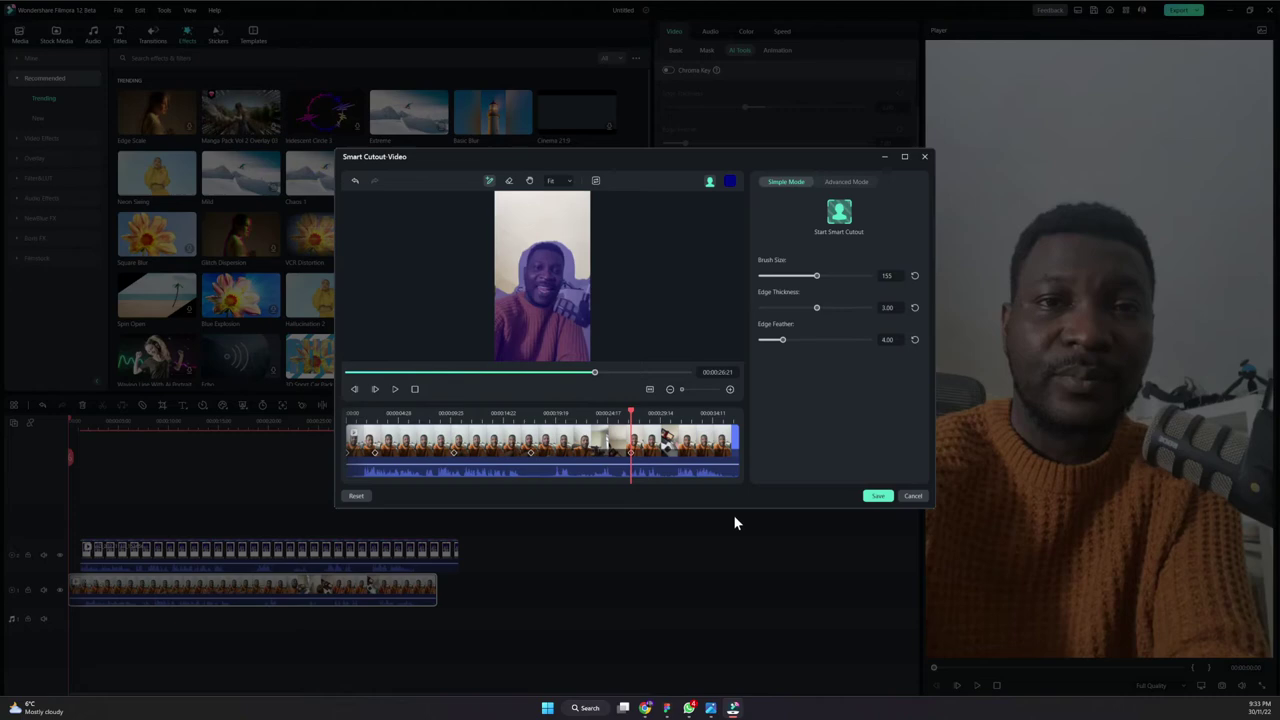
left_click(877, 496)
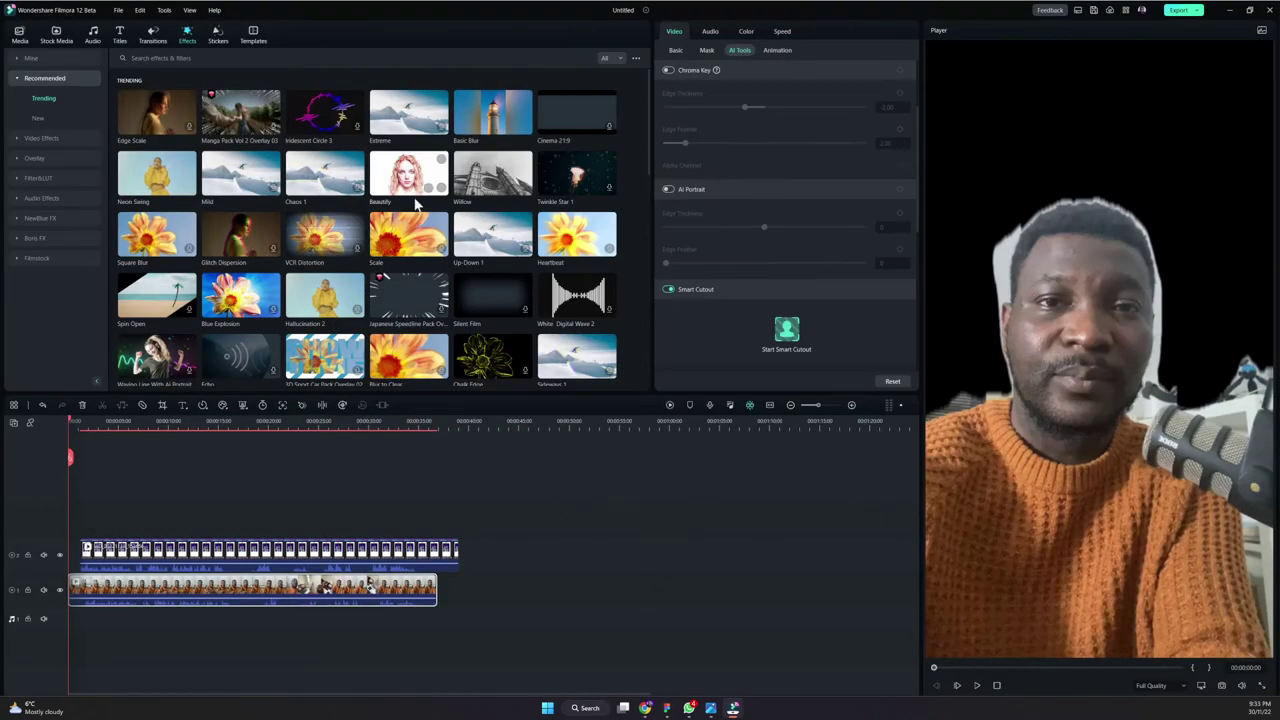
Search the stock media library for 'backg' background footage
left_click(18, 36)
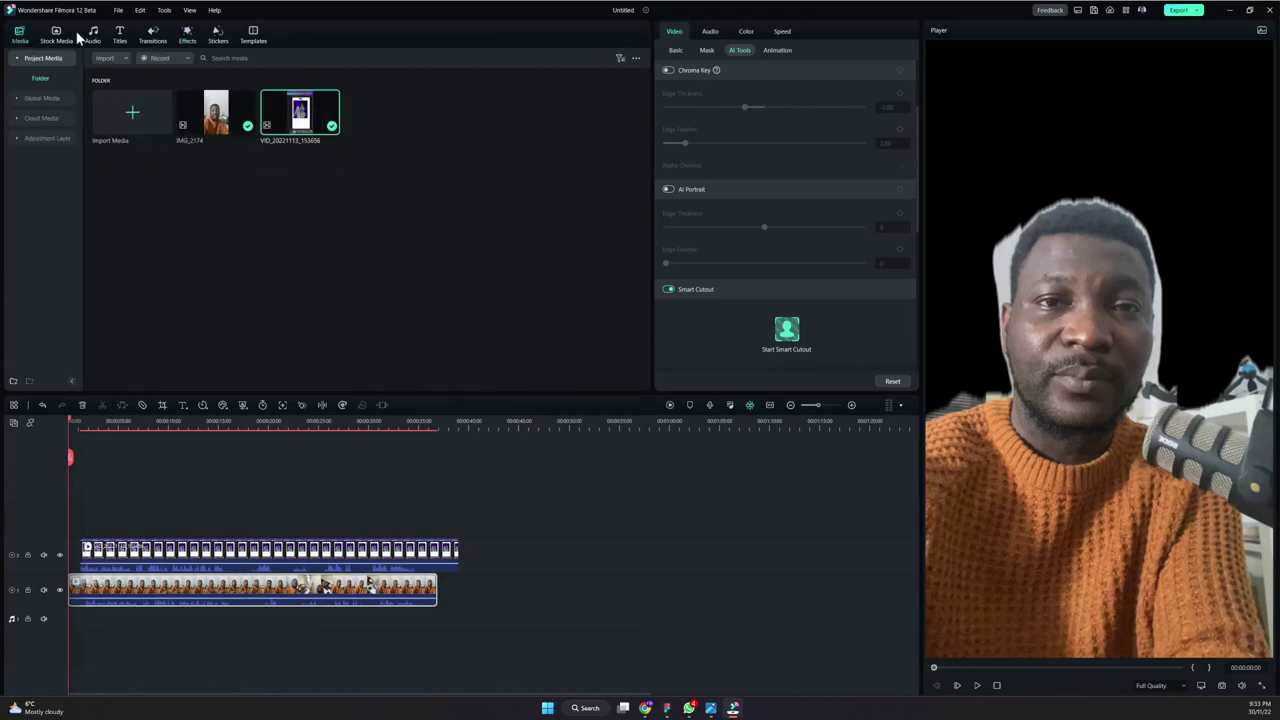
left_click(57, 35)
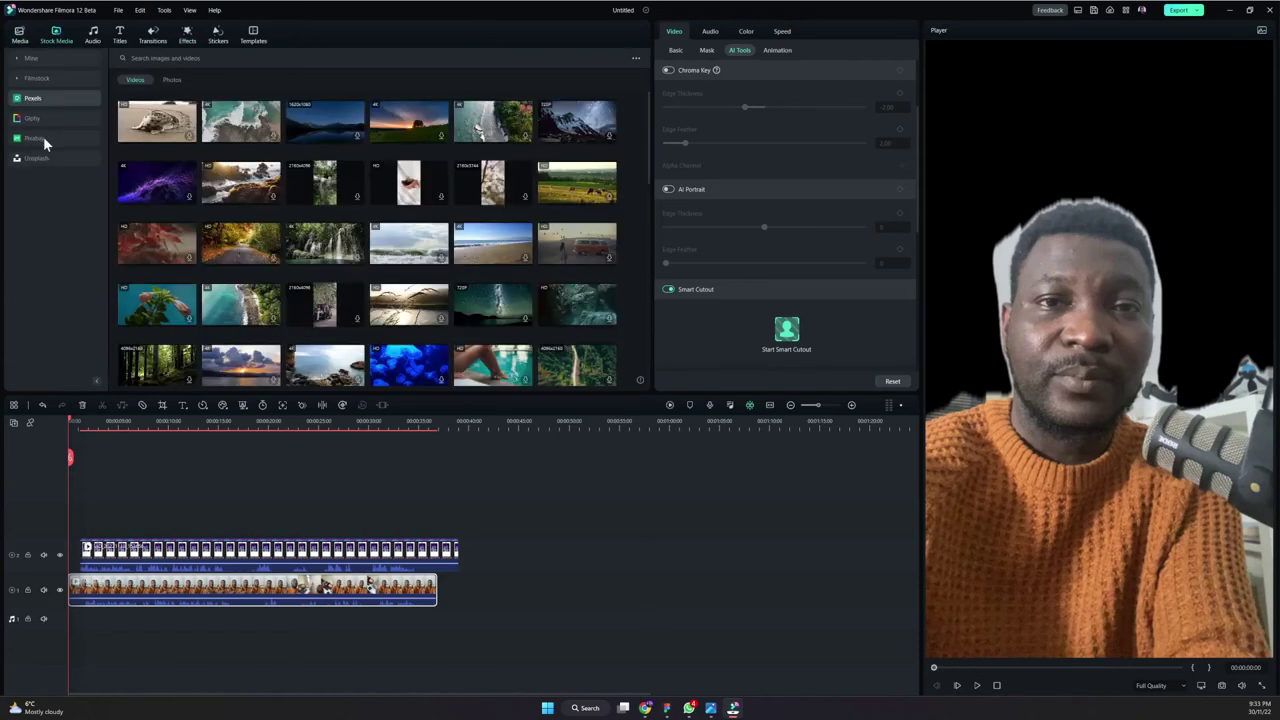
left_click(243, 58)
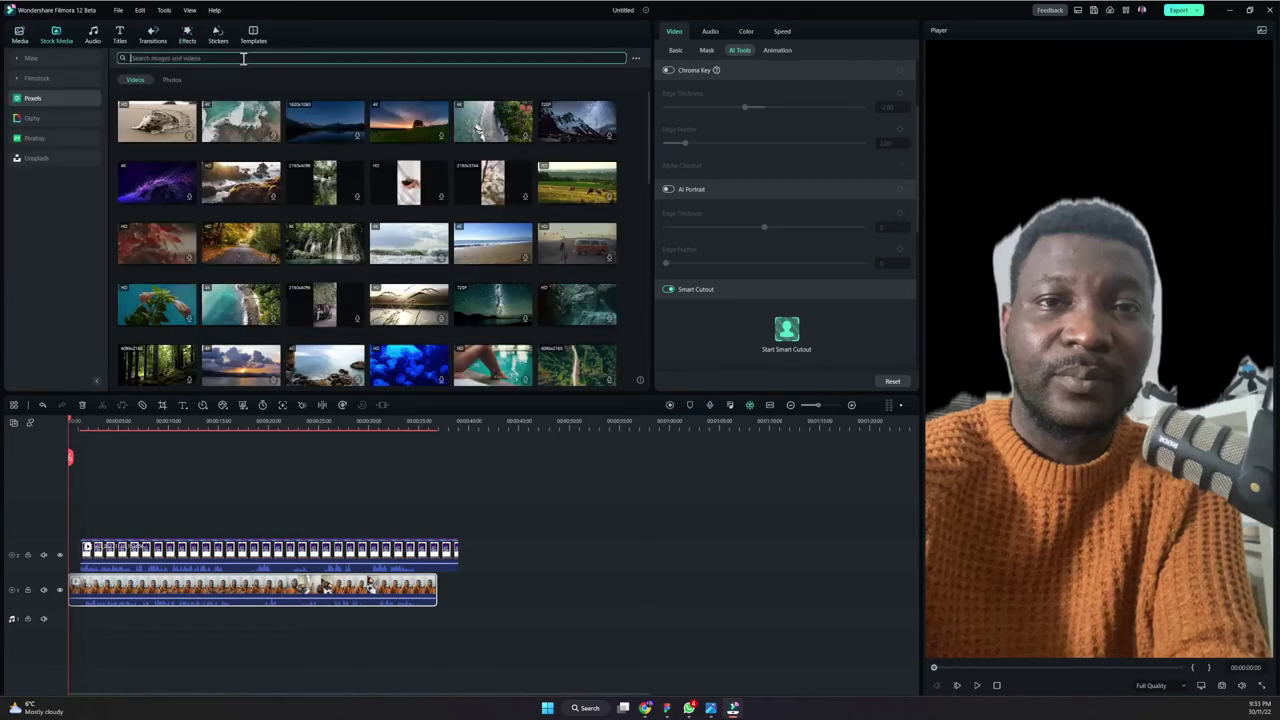
type("background")
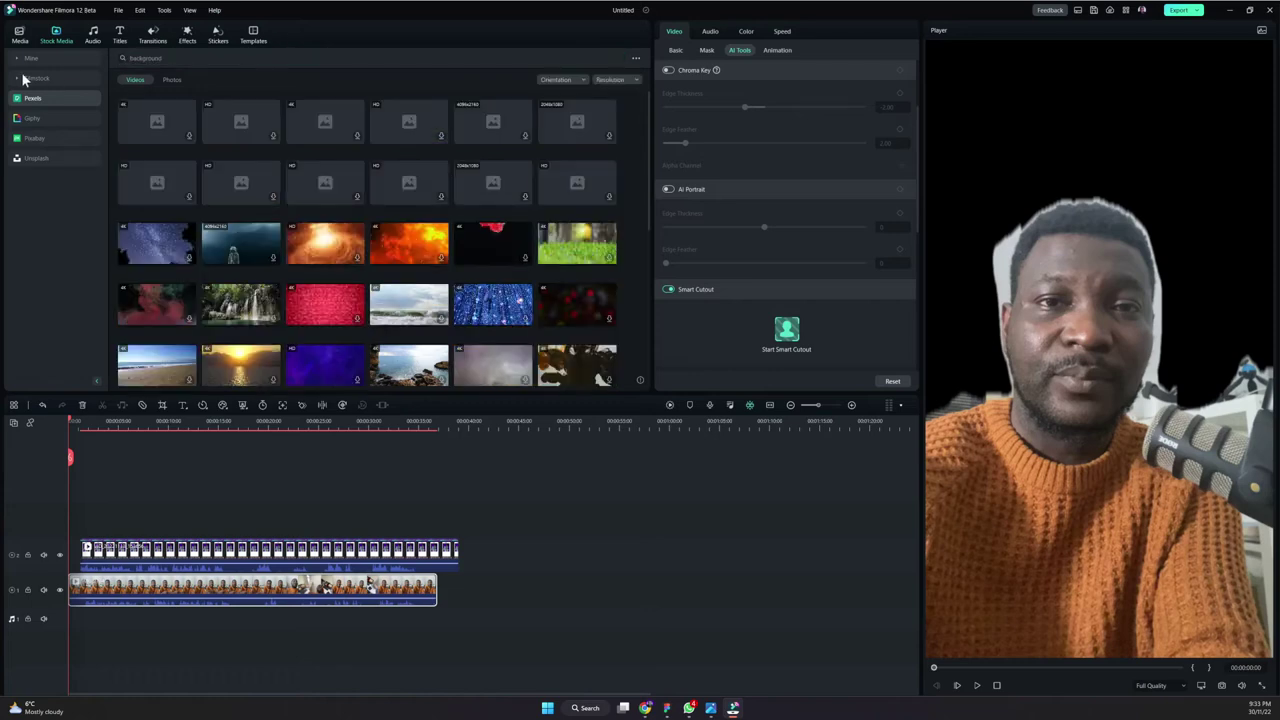
left_click(19, 35)
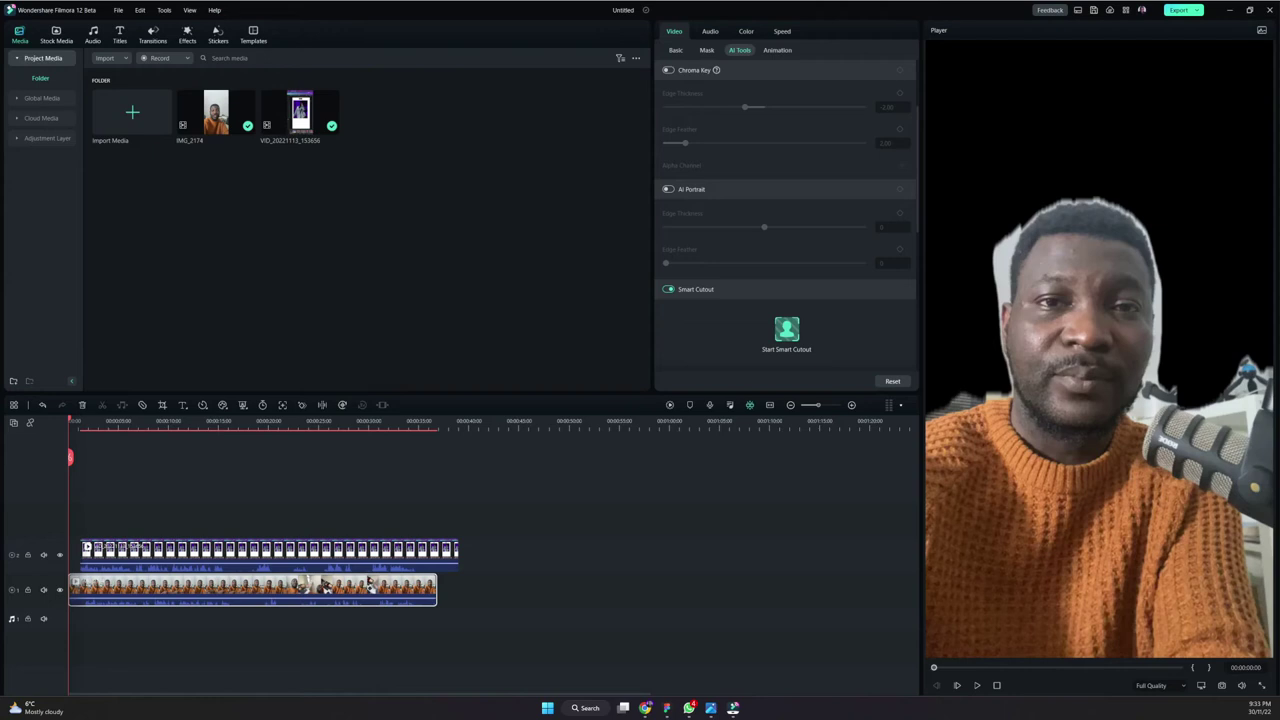
Import the red Practice Reels Videos (1) clip and place it on the bottom track
left_click_drag(300, 112, 131, 463)
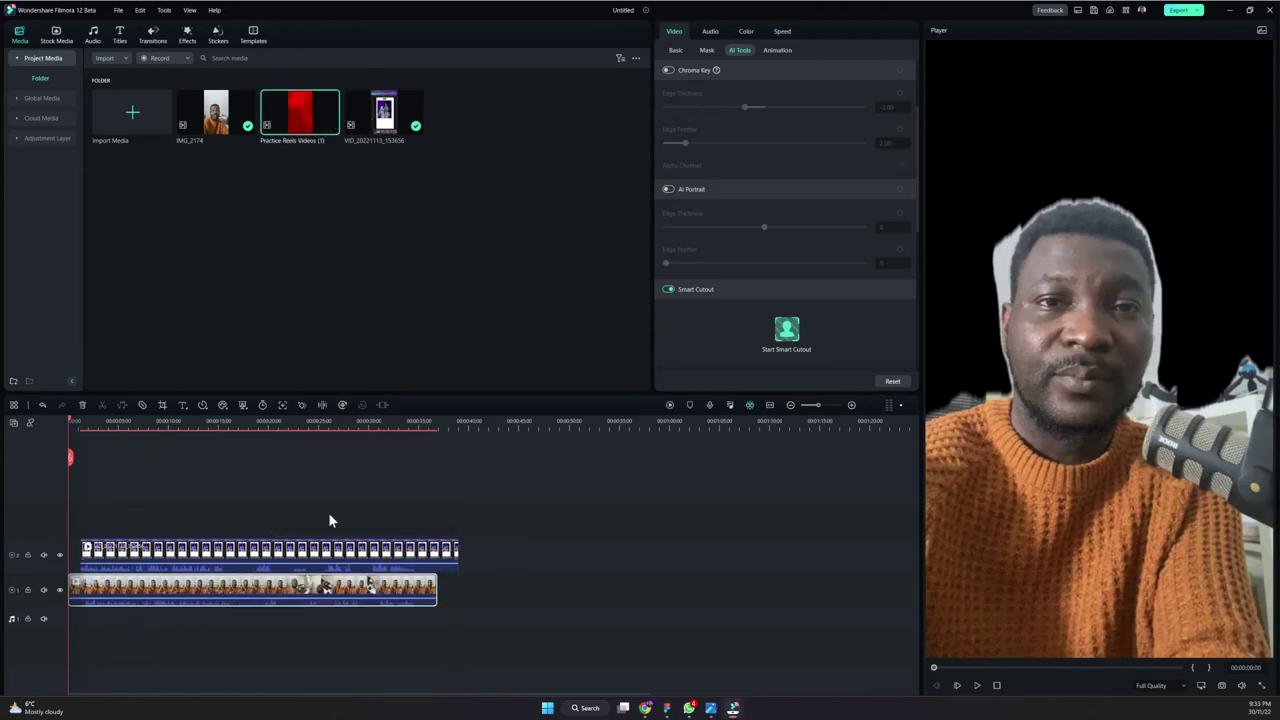
left_click(213, 600)
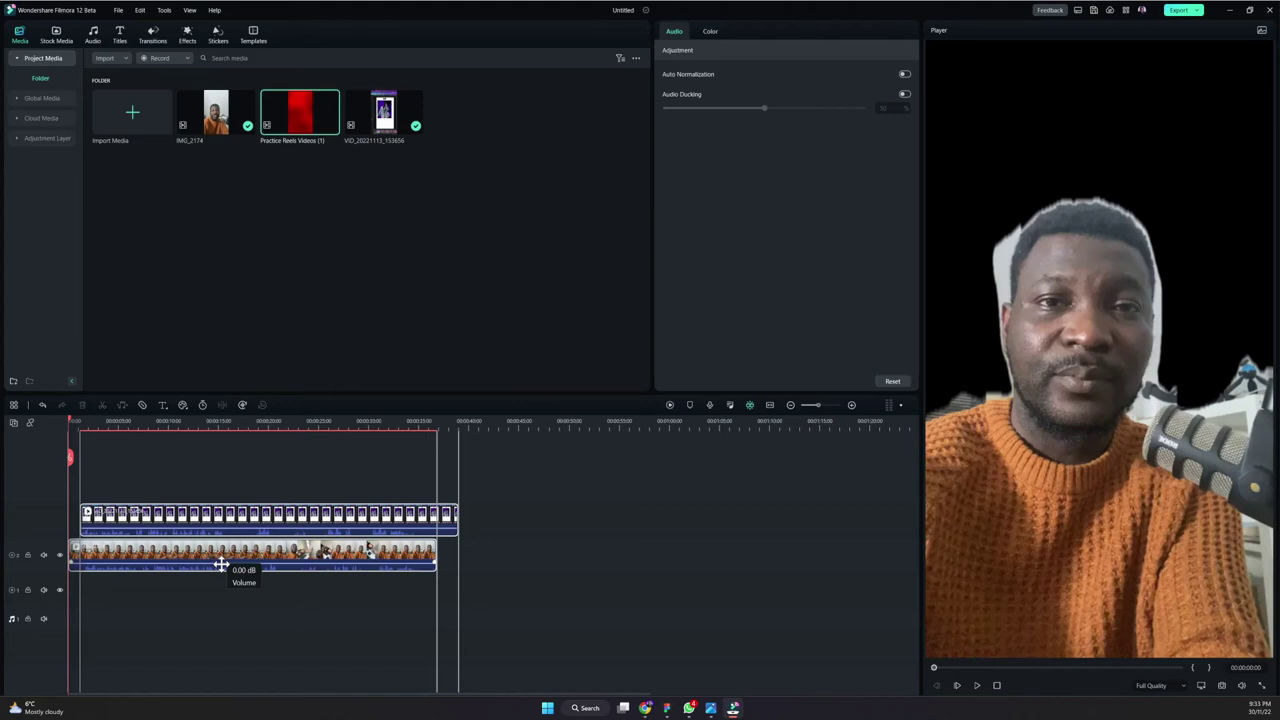
left_click_drag(300, 118, 33, 597)
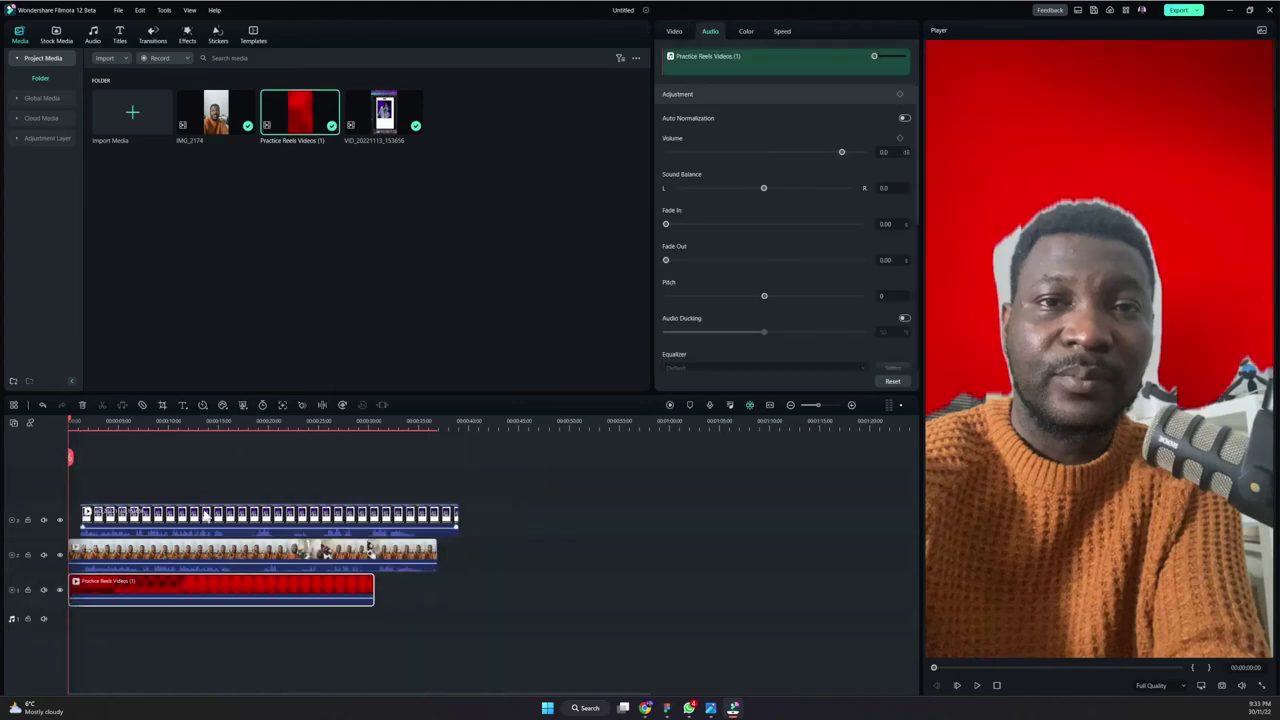
Delete the top clip, enable AI Portrait on the talking-head clip, and set edge thickness 16, feather 13
left_click(198, 470)
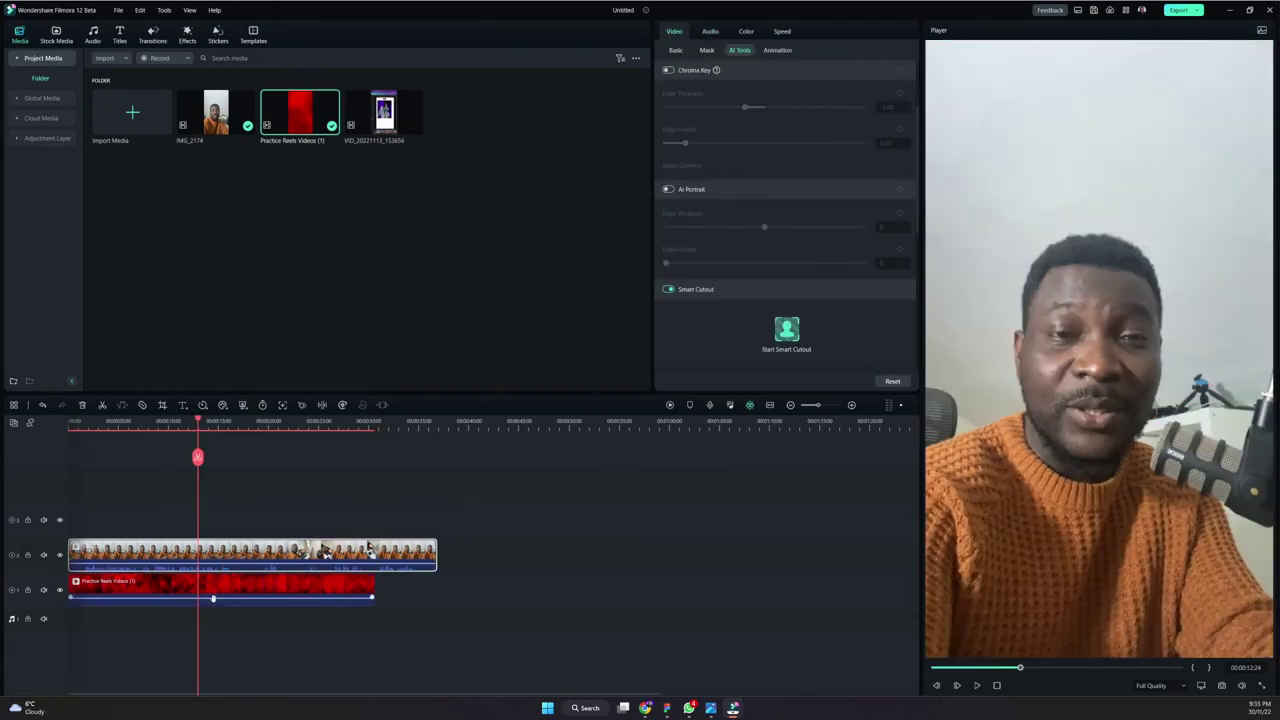
left_click(219, 563)
left_click(668, 189)
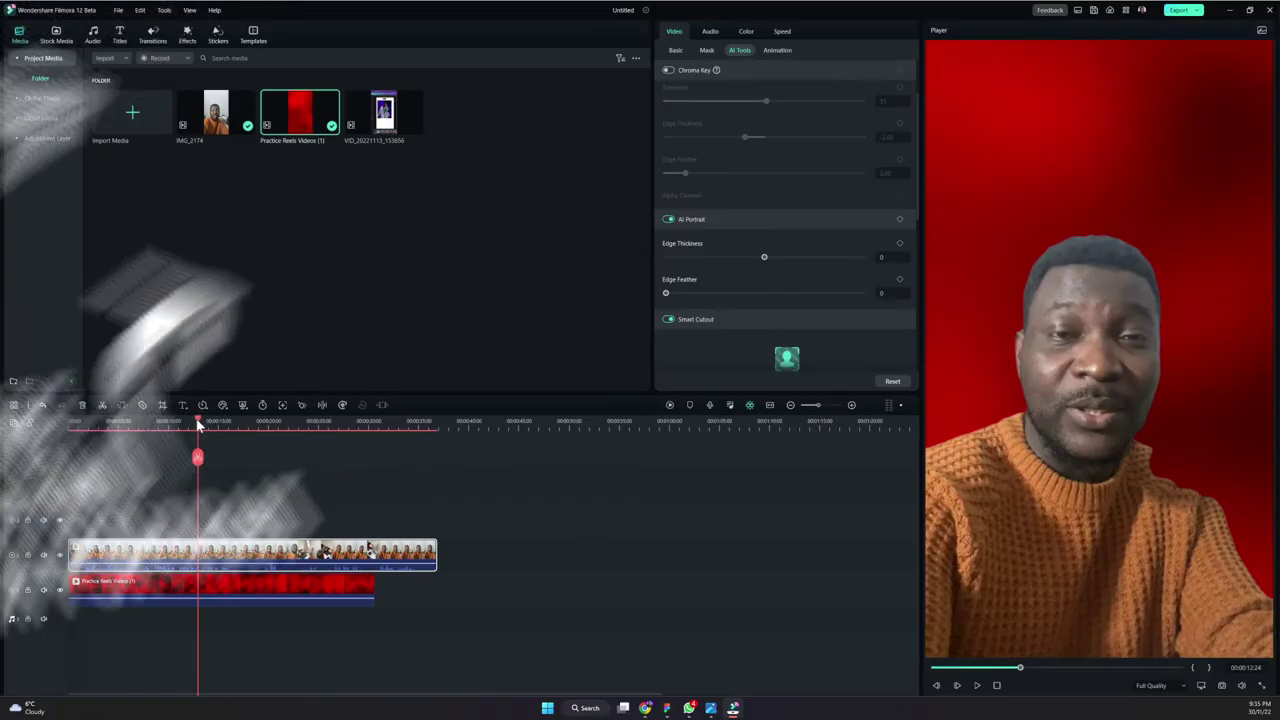
key("space")
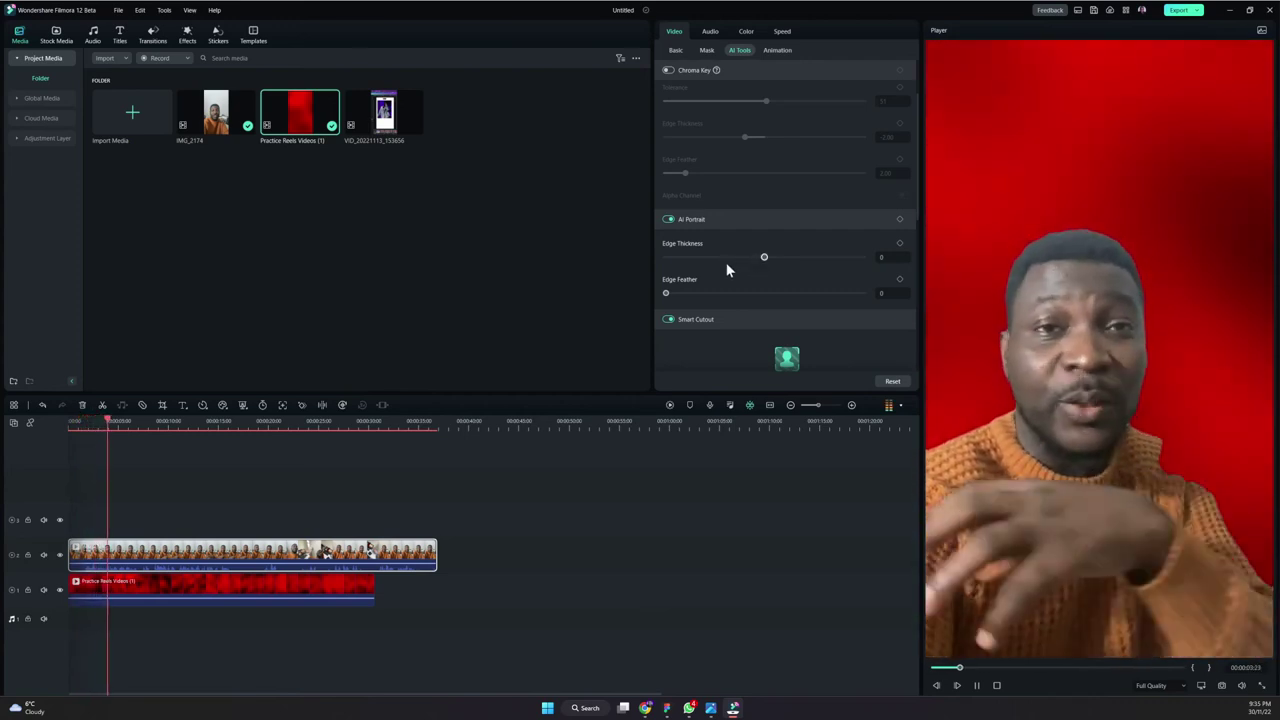
mouse_move(769, 259)
left_mouse_down()
mouse_move(738, 258)
mouse_move(789, 257)
mouse_move(769, 262)
left_mouse_up()
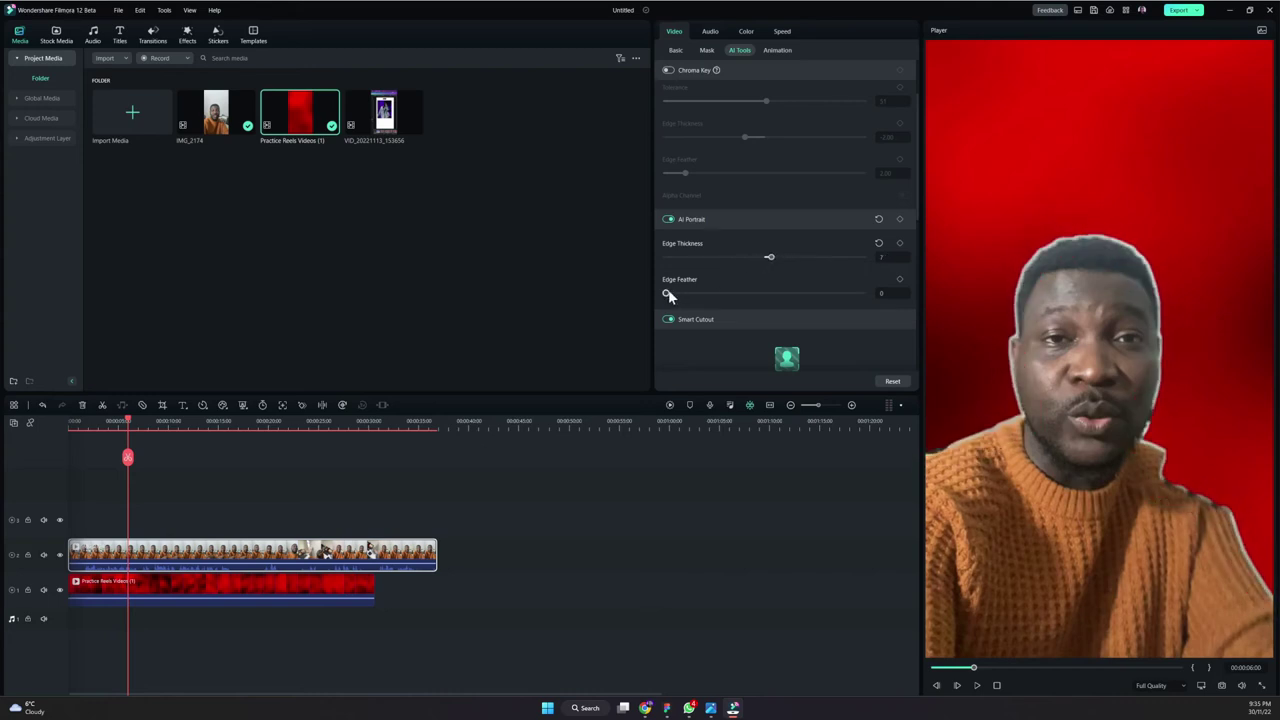
left_click_drag(668, 295, 779, 258)
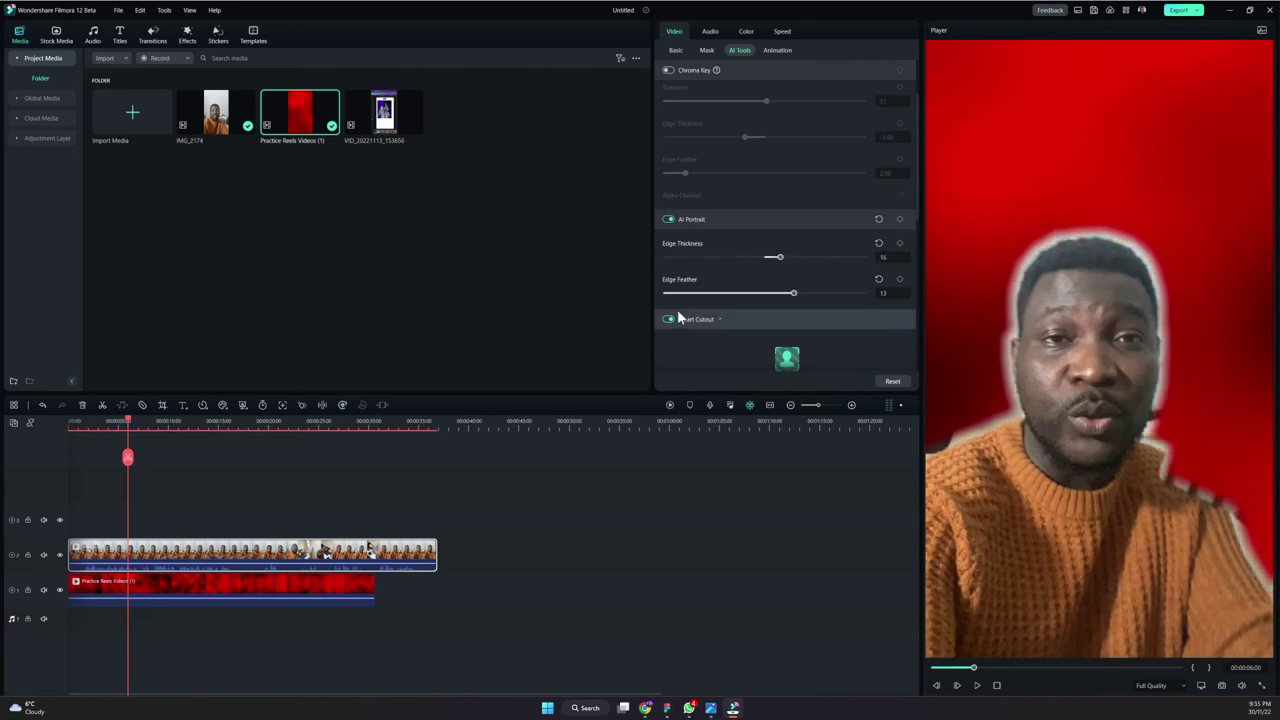